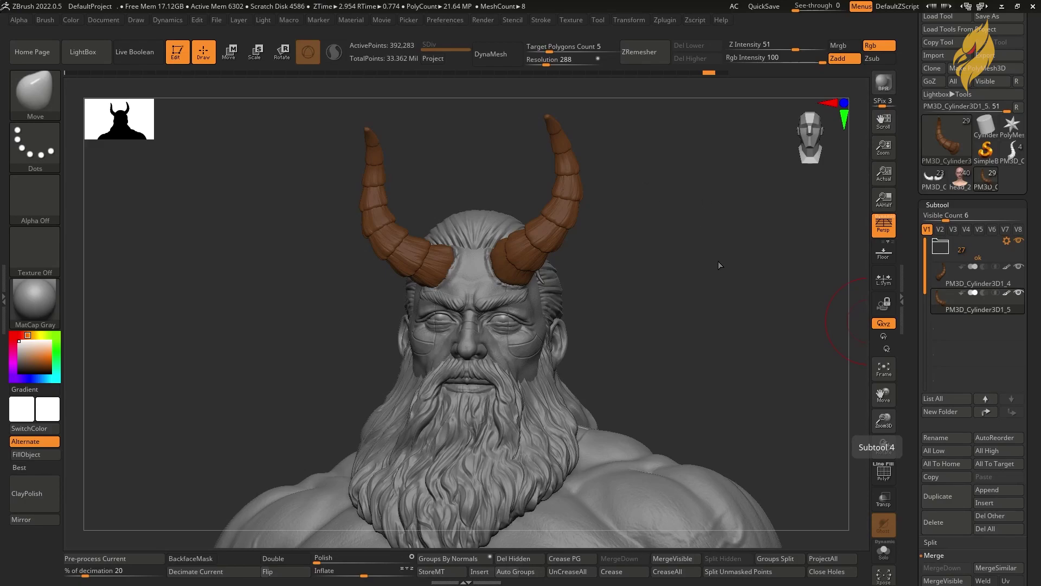
Insert a Cylinder3D primitive as the new subtool PM3D_Cylinder3D1 beside the bust.
mouse_move(679, 276)
left_mouse_down()
mouse_move(710, 258)
mouse_move(695, 248)
left_mouse_up()
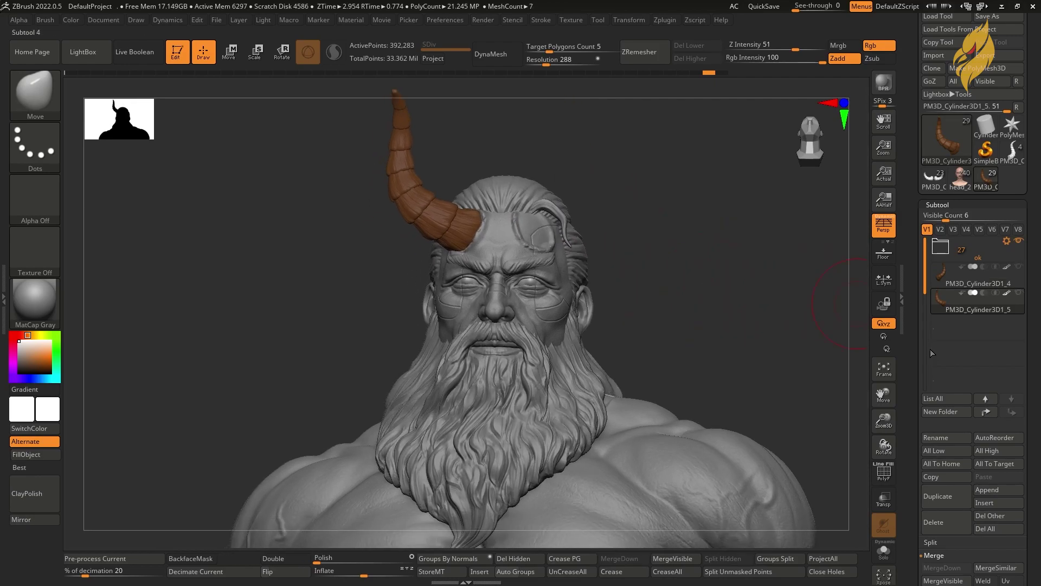
left_click(987, 489)
left_click(987, 503)
left_click(573, 377)
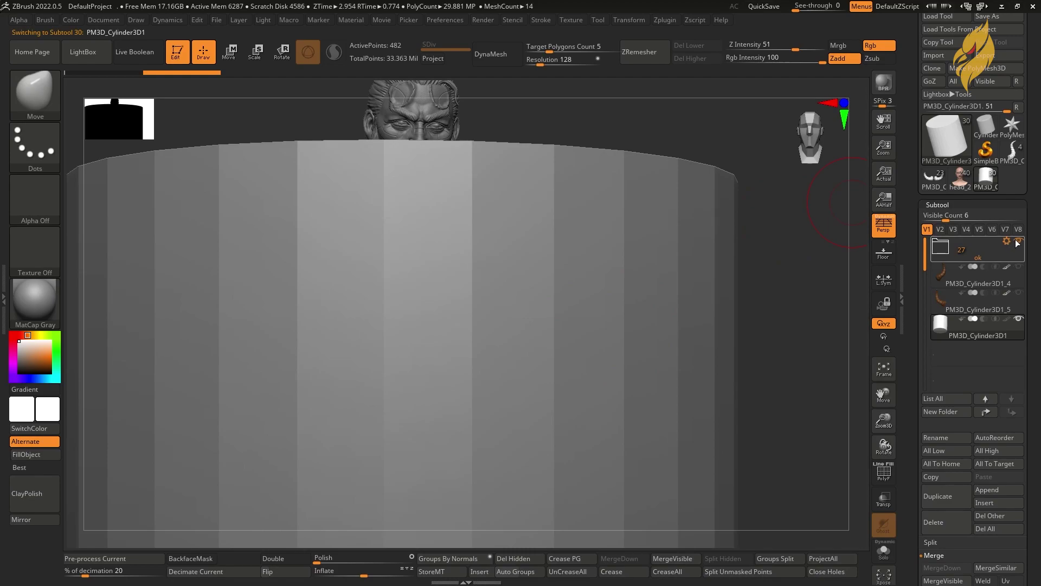
Hide the bust, frame the cylinder and scale it down along Y into a short drum.
left_click(1018, 242)
key("f")
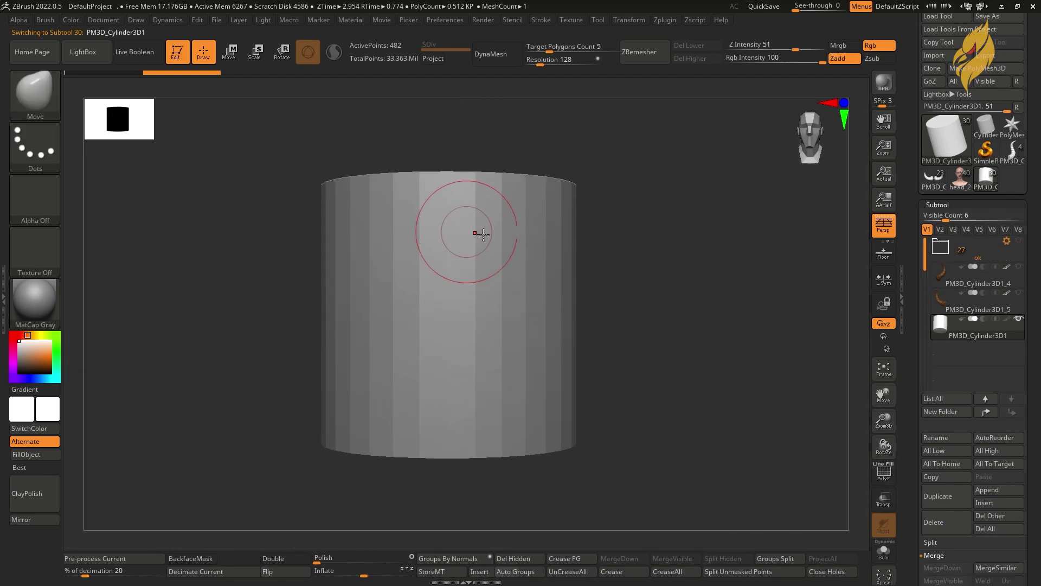
key("r")
left_click_drag(453, 277, 477, 302)
key("q")
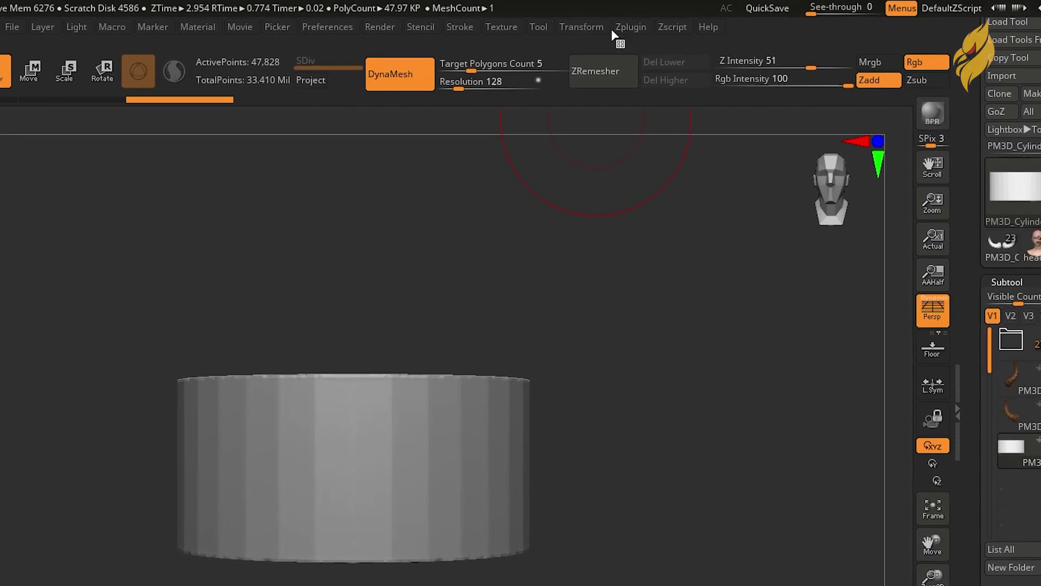
Turn off X symmetry and enable radial symmetry around Y with a count of 8.
left_click(581, 27)
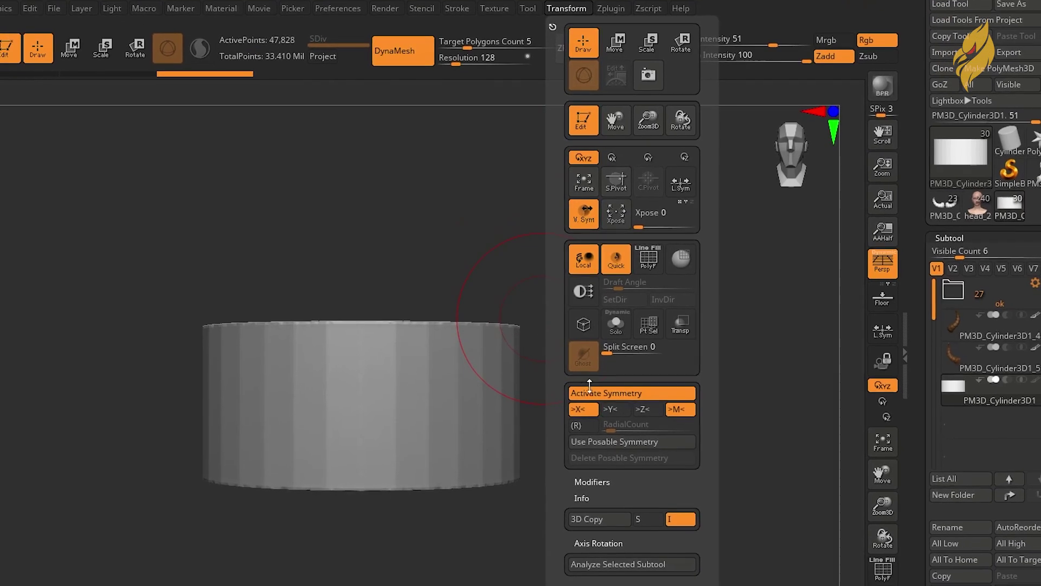
left_click(614, 410)
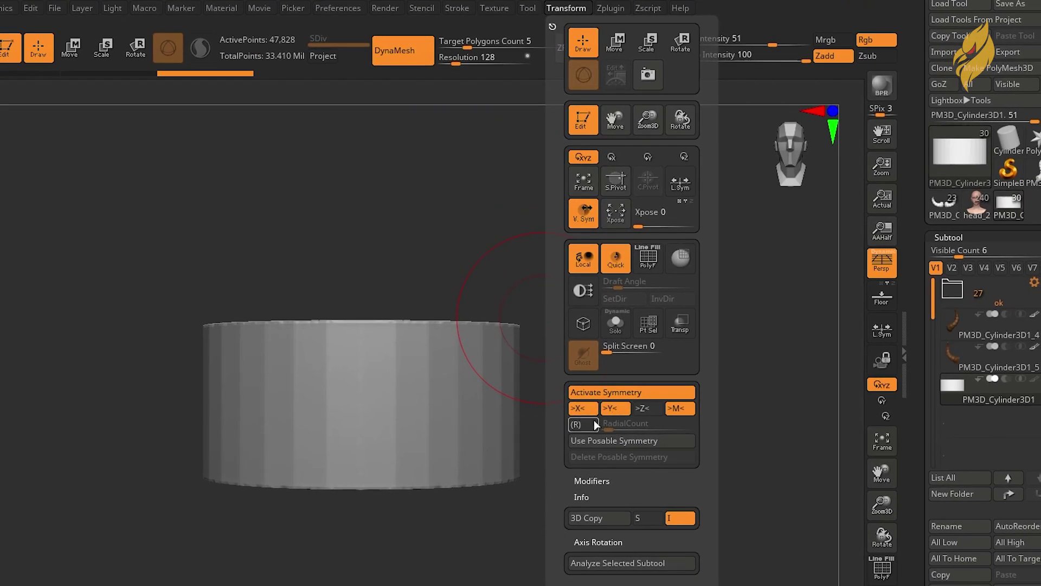
left_click(581, 408)
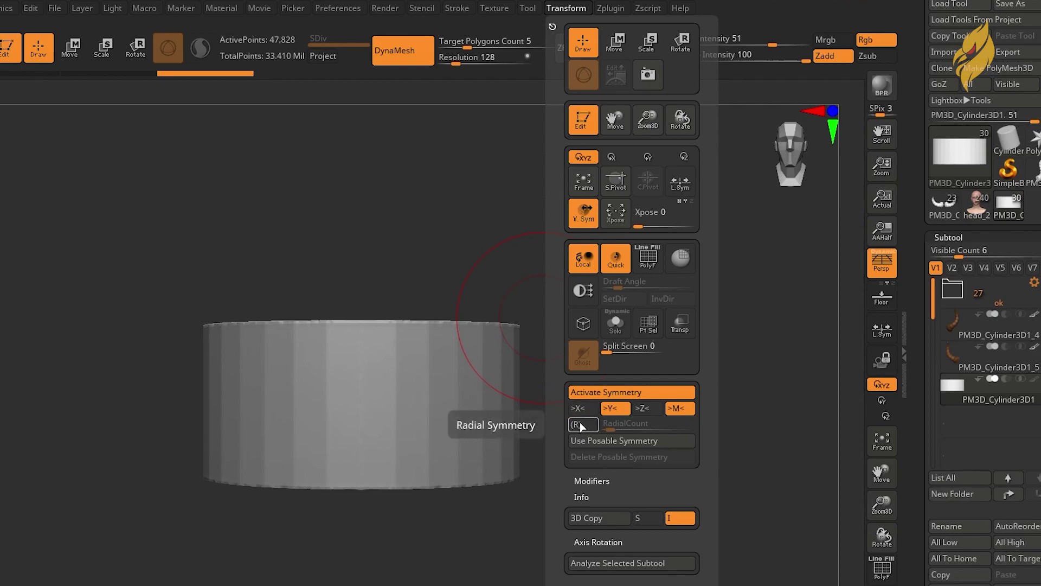
left_click(583, 428)
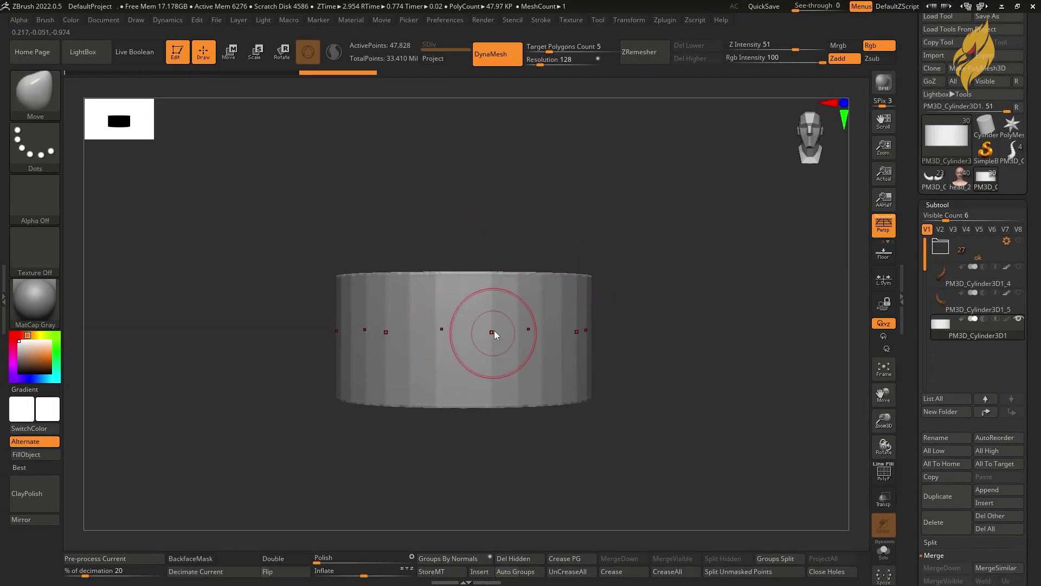
mouse_move(496, 285)
left_mouse_down()
mouse_move(503, 309)
mouse_move(483, 402)
mouse_move(499, 375)
left_mouse_up()
mouse_move(412, 304)
left_mouse_down()
mouse_move(488, 325)
mouse_move(520, 374)
left_mouse_up()
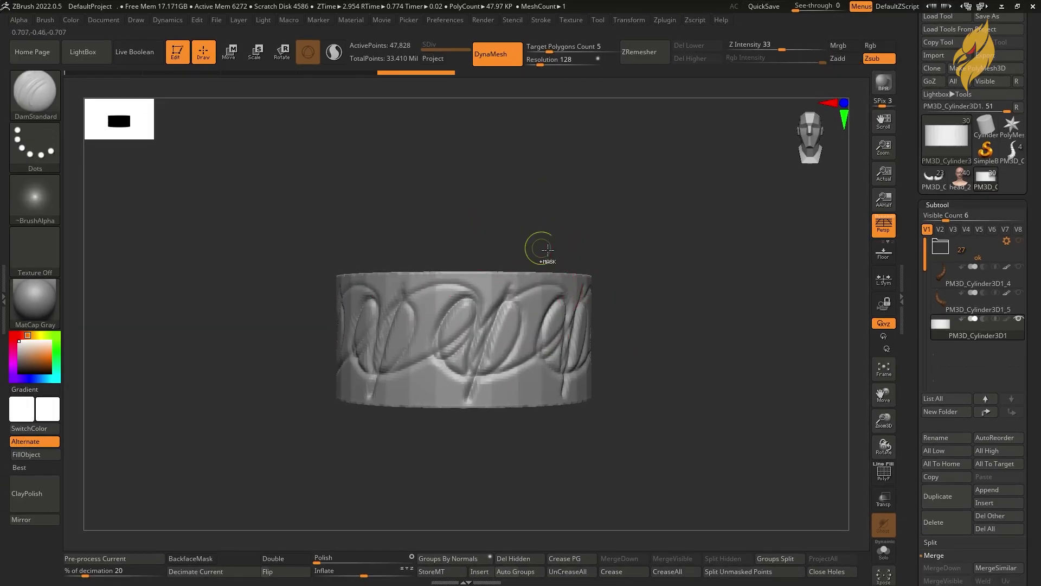
key("ctrl+z")
left_click_drag(500, 303, 485, 236)
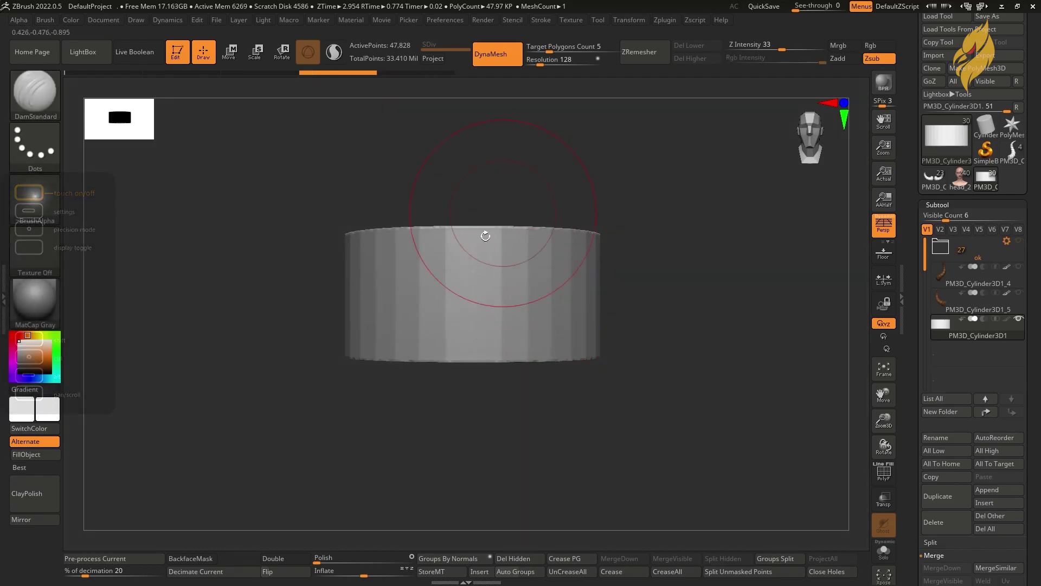
left_click_drag(465, 271, 523, 281)
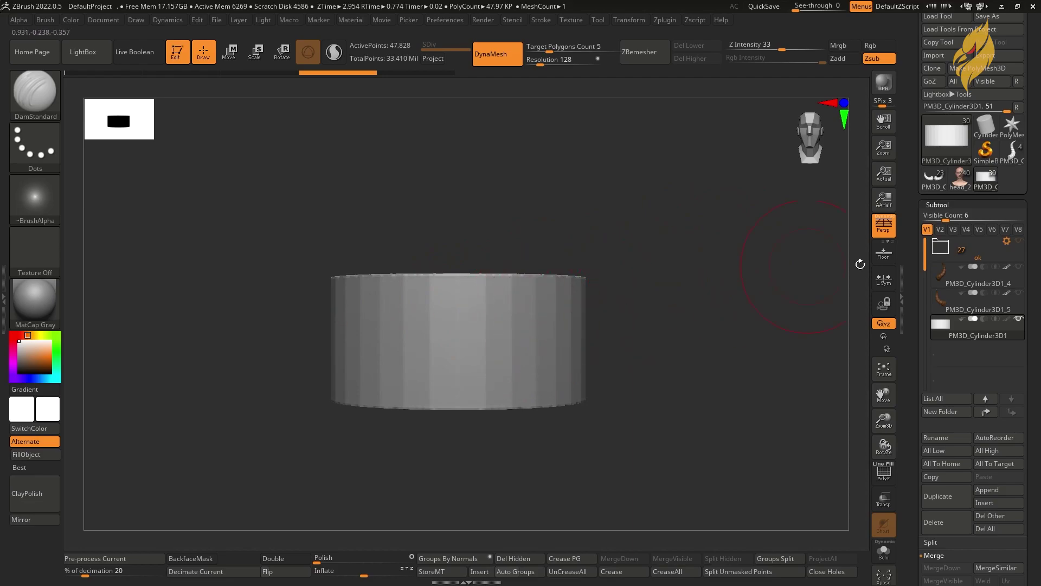
left_click(944, 303)
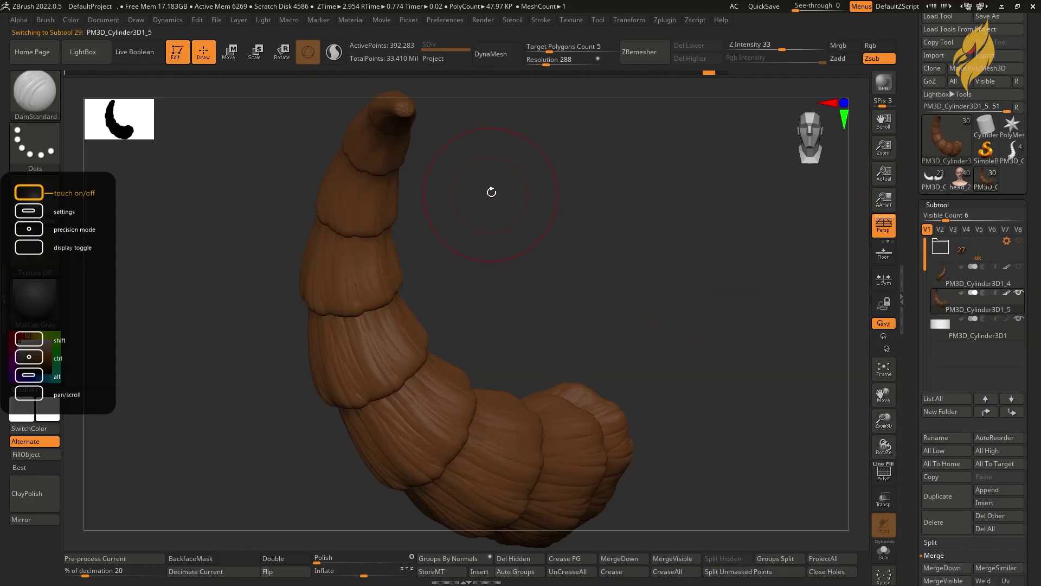
key("s")
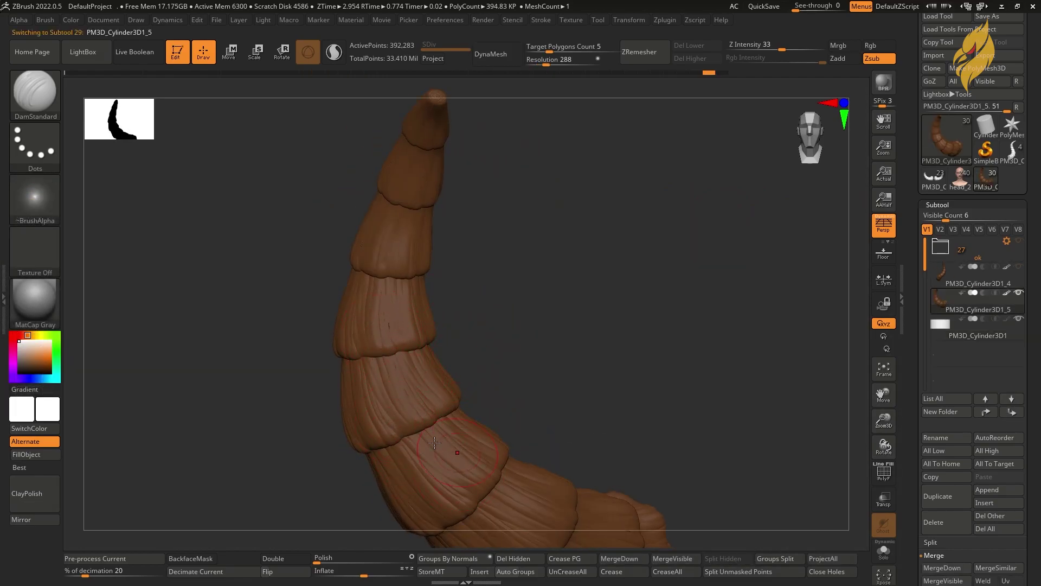
right_click_drag(434, 443, 428, 342)
key("f")
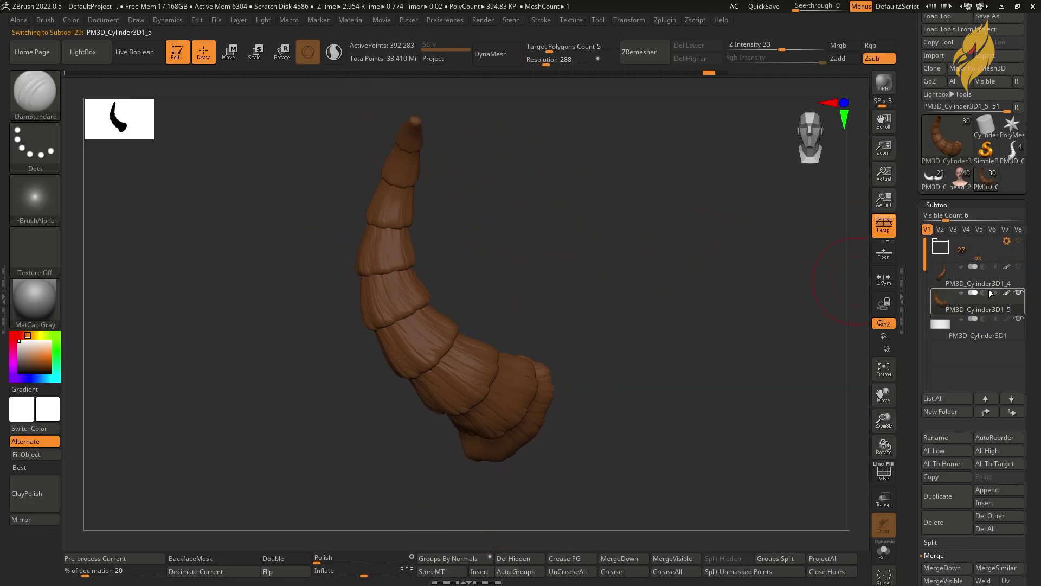
left_click(948, 337)
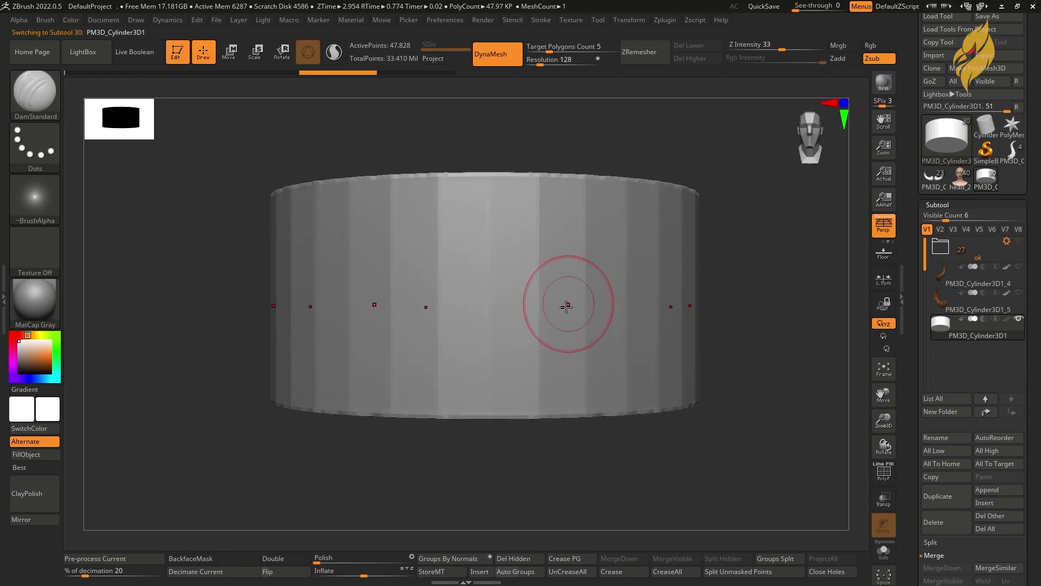
Smooth the drum's faceted bottom rim, then set DamStandard to Zsub at intensity 33.
right_click_drag(517, 321, 510, 288, "ctrl")
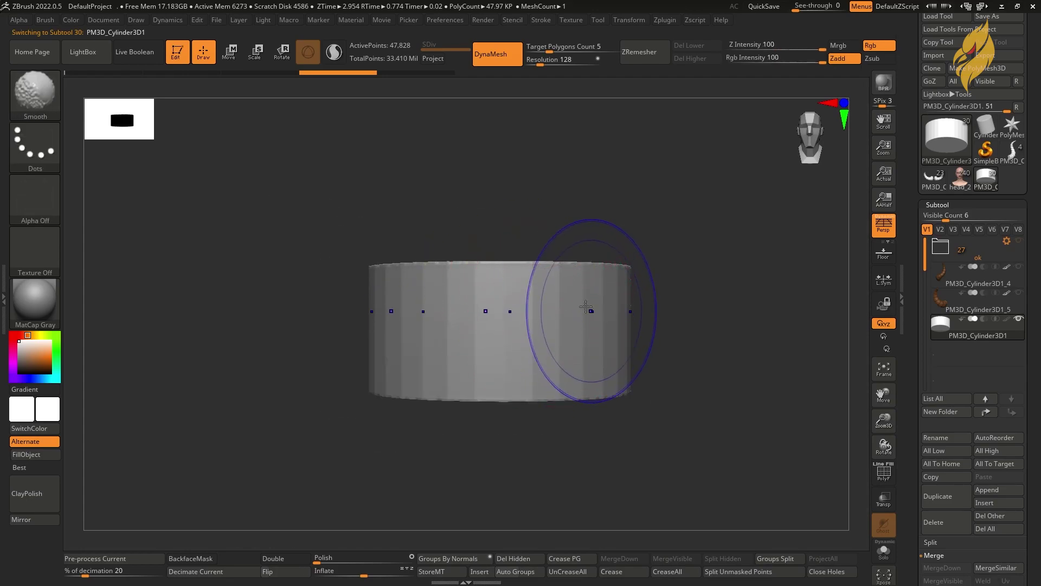
key("shift")
left_click_drag(587, 371, 496, 369, "shift")
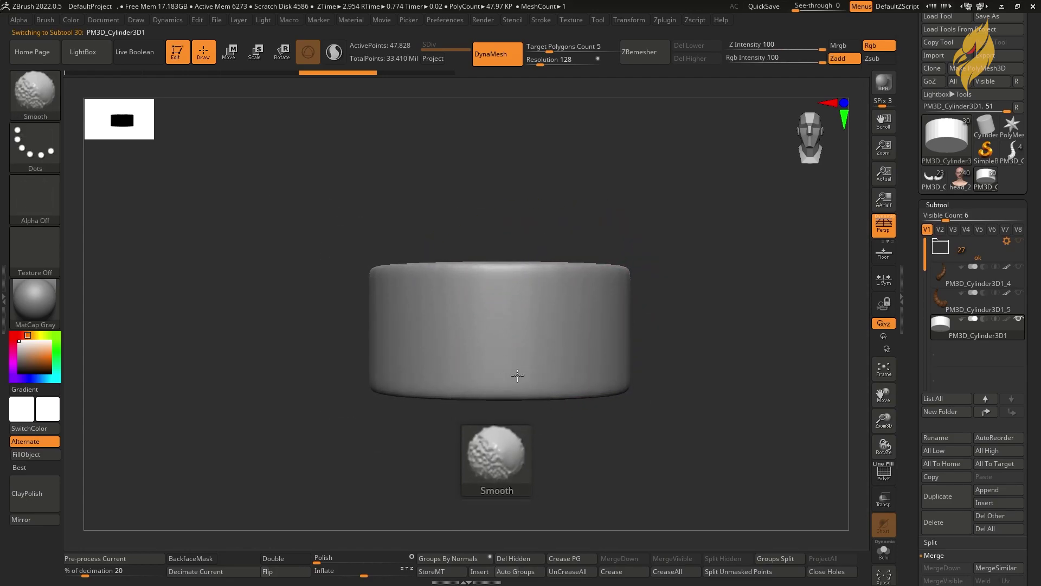
key("b")
key("d")
key("s")
Carve vertical bark-like grooves down the drum's sides all the way around.
key("s")
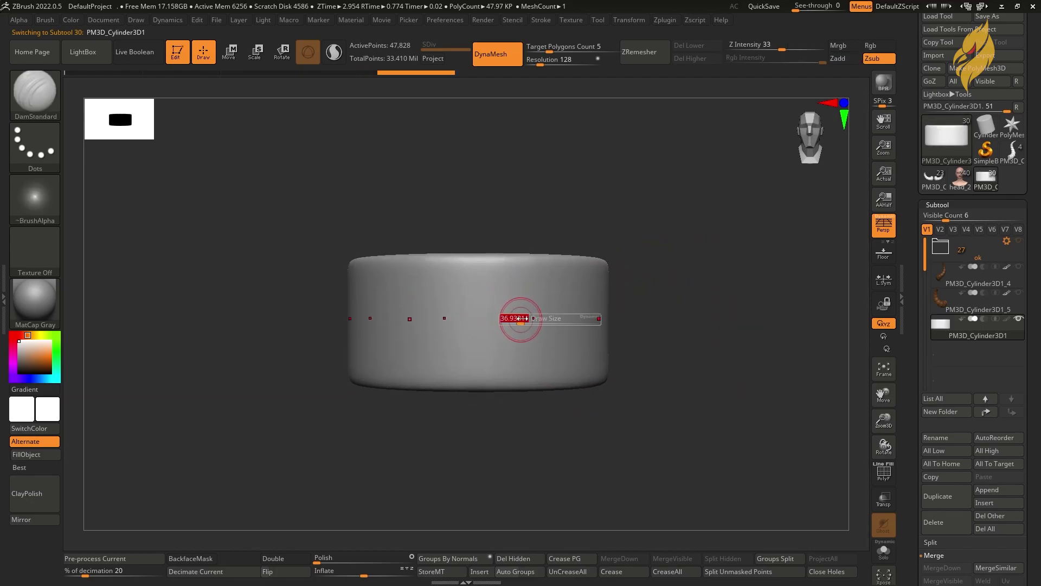
mouse_move(521, 259)
left_mouse_down()
mouse_move(523, 299)
mouse_move(496, 263)
left_mouse_up()
key("ctrl+z")
key("s")
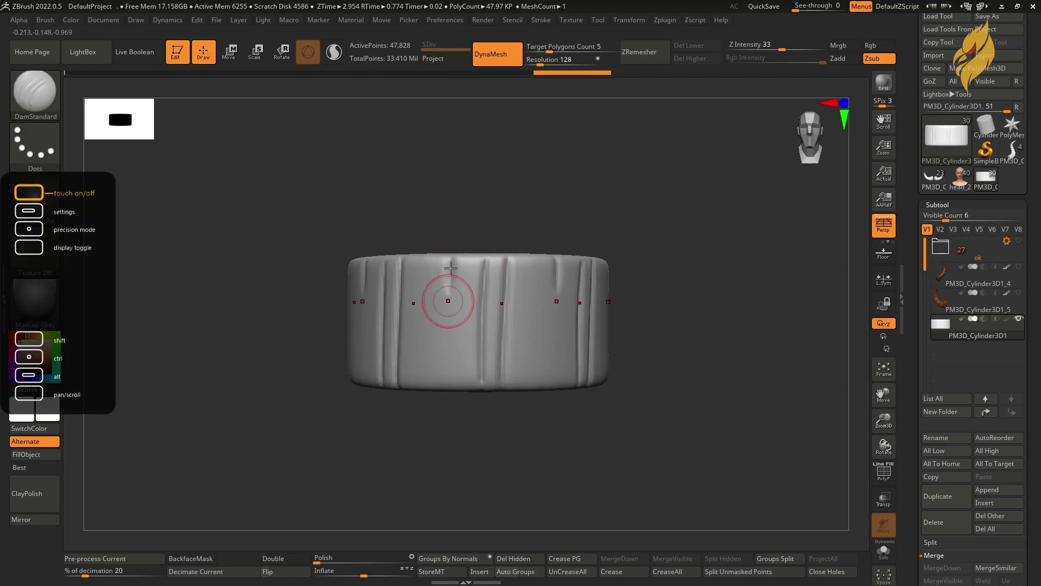
mouse_move(444, 298)
right_mouse_down()
mouse_move(448, 332)
mouse_move(448, 274)
mouse_move(481, 284)
mouse_move(435, 434)
right_mouse_up()
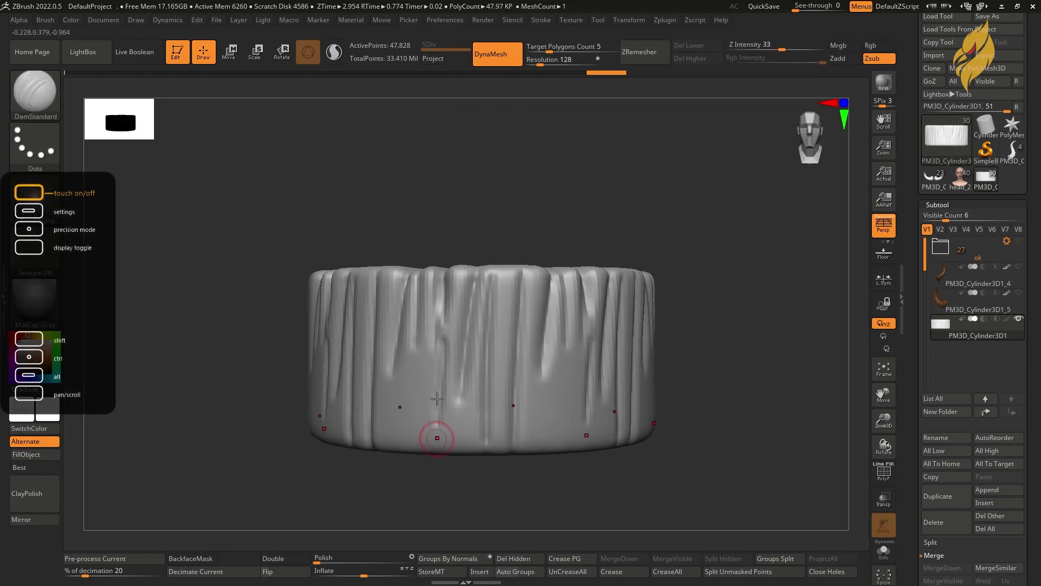
mouse_move(467, 392)
left_mouse_down()
mouse_move(419, 360)
mouse_move(391, 444)
left_mouse_up()
left_click_drag(396, 353, 396, 404)
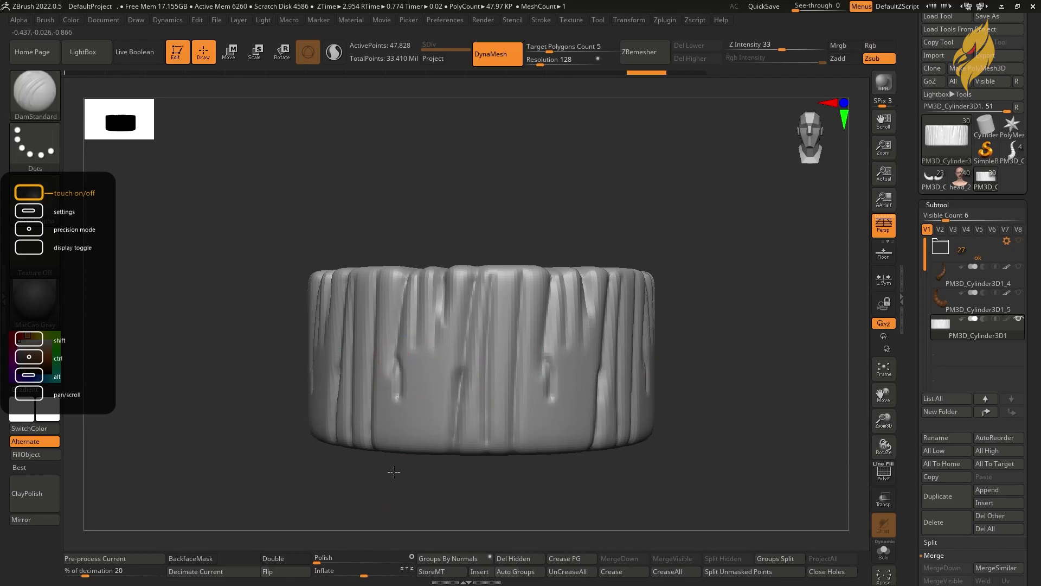
left_click_drag(396, 445, 425, 341)
mouse_move(425, 341)
right_mouse_down("ctrl")
mouse_move(500, 377)
mouse_move(455, 383)
mouse_move(430, 443)
mouse_move(456, 367)
mouse_move(525, 365)
mouse_move(494, 382)
mouse_move(505, 369)
right_mouse_up("ctrl")
Pull points of the drum's top rim upward with the Move brush into an uneven, jagged edge.
key("w")
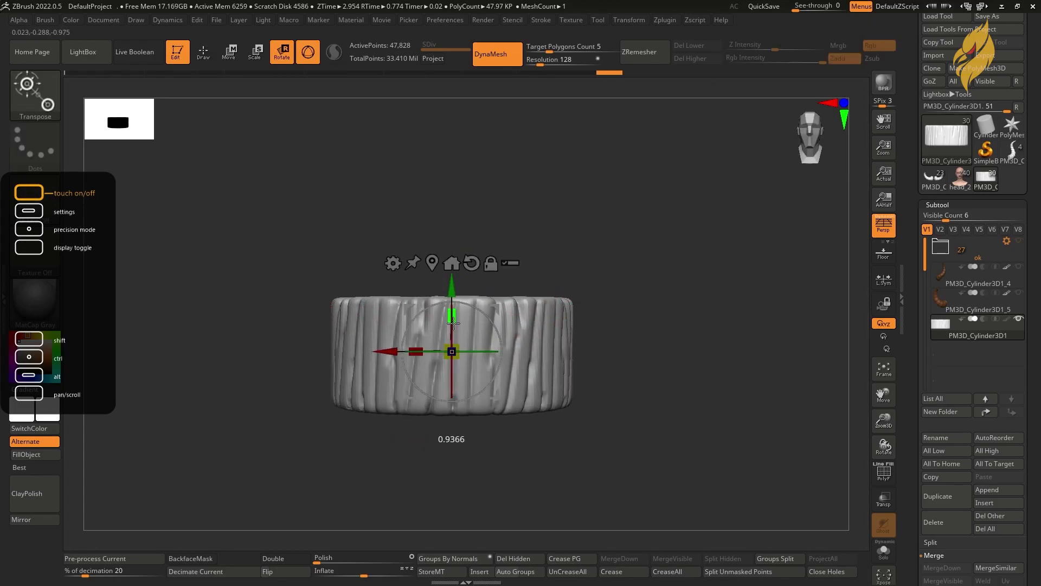
key("q")
right_click_drag(590, 321, 589, 309)
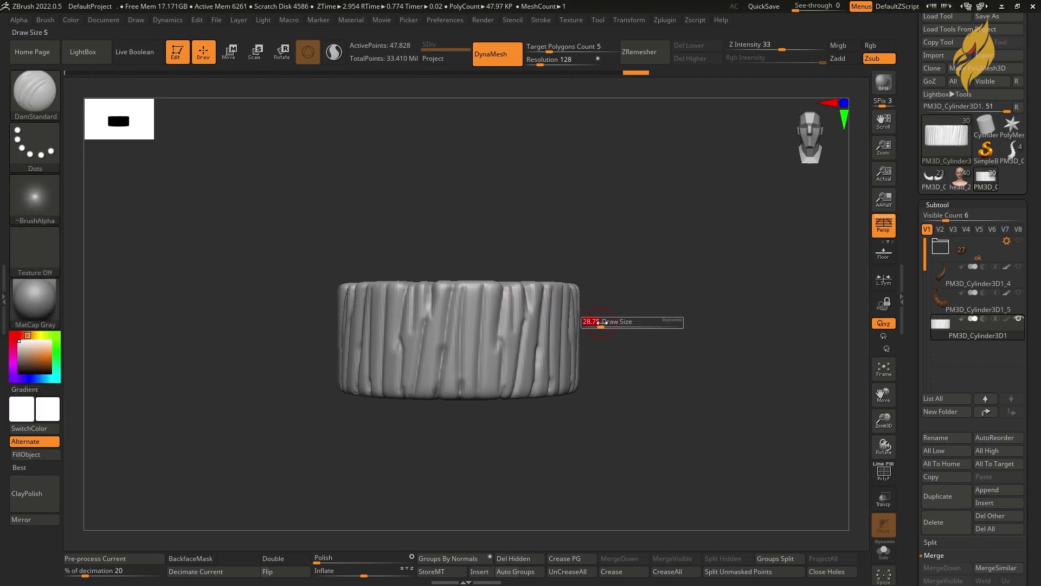
key("b")
key("m")
key("v")
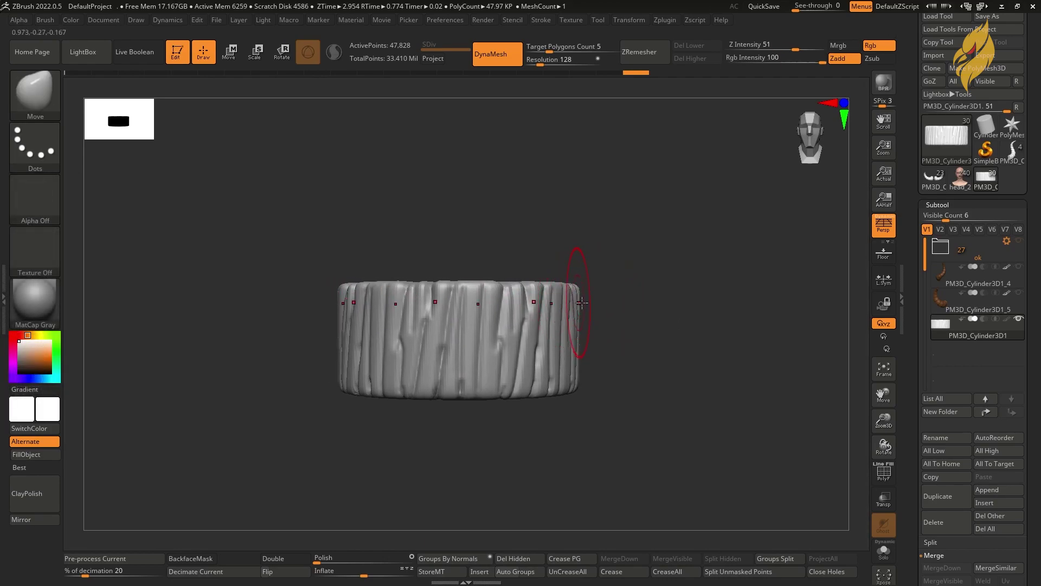
right_click_drag(581, 303, 586, 285)
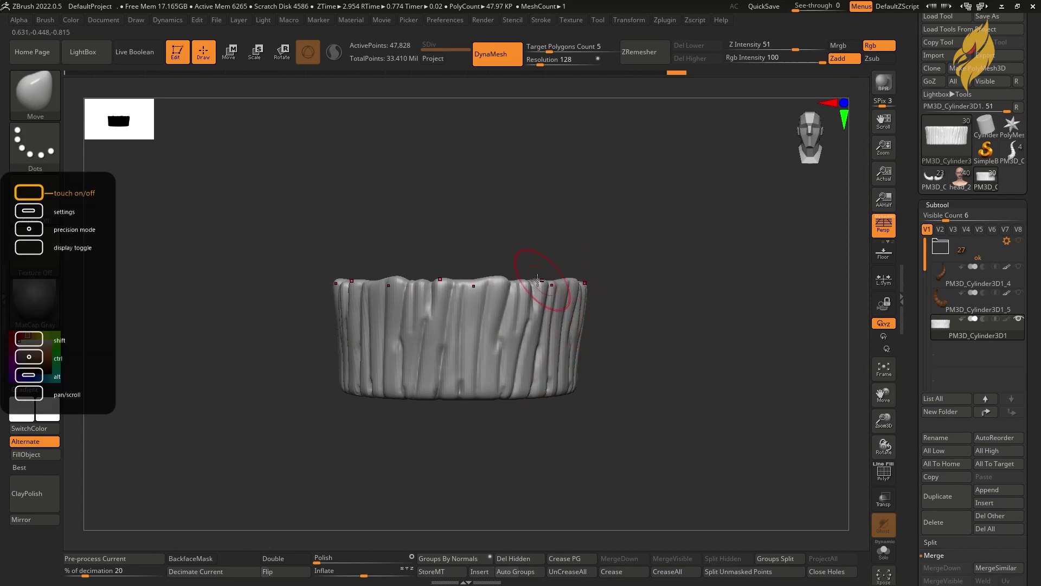
key("s")
left_click_drag(618, 270, 648, 181)
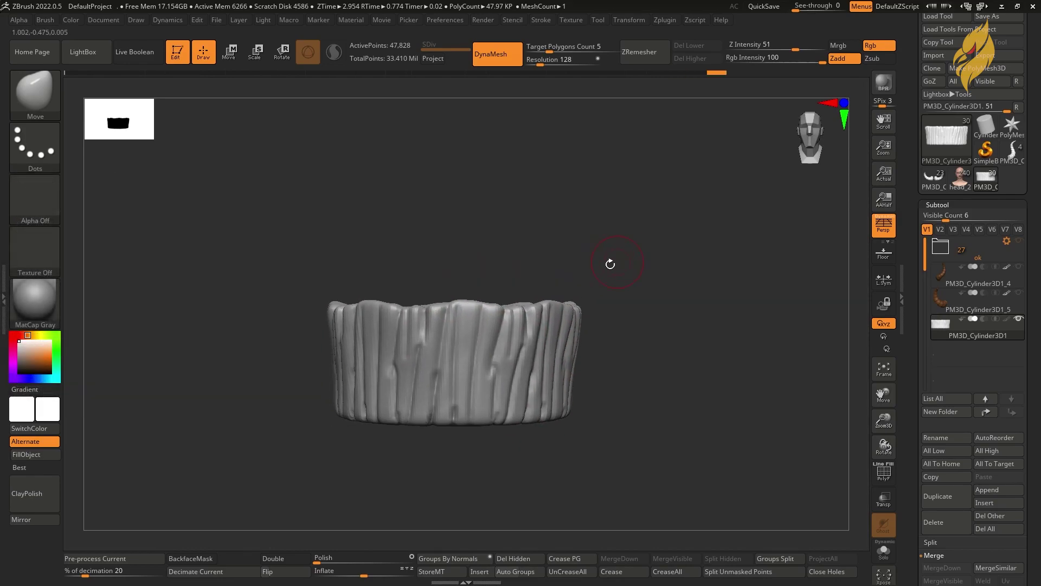
Enable X symmetry and bring the Transpose rotate gizmo onto the bark drum.
left_click(636, 21)
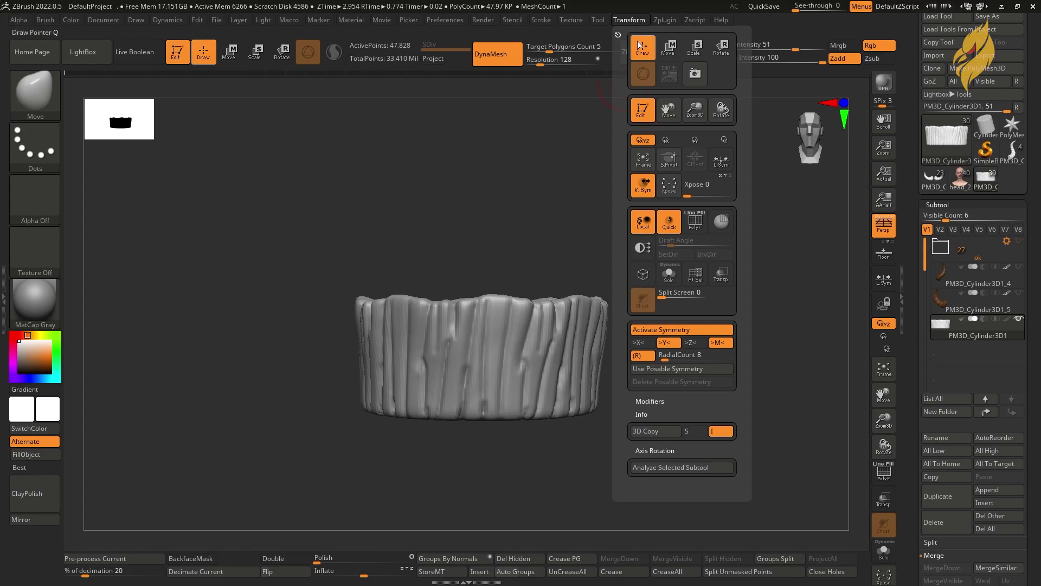
left_click(648, 347)
key("r")
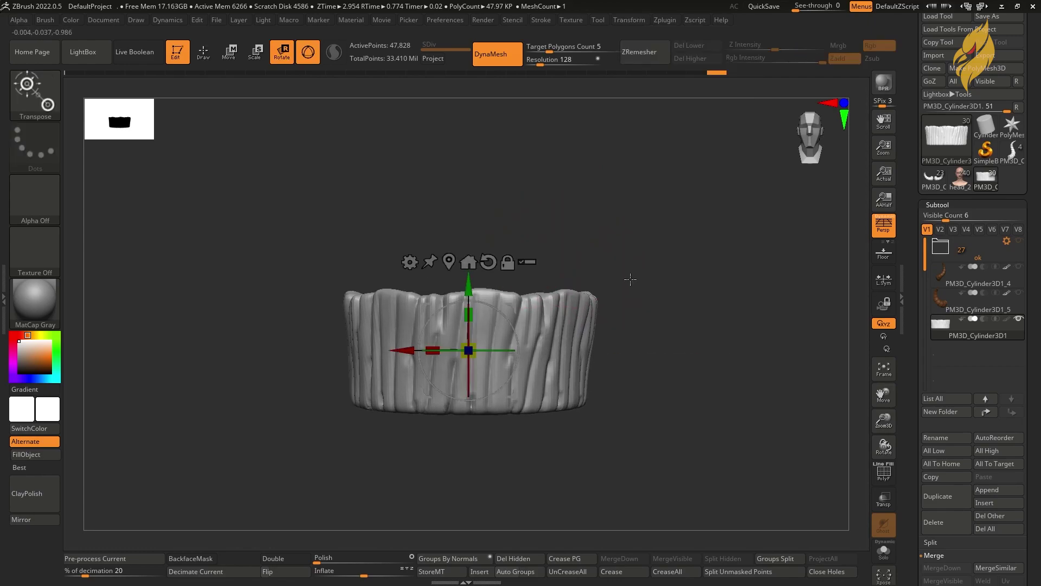
mouse_move(627, 279)
left_mouse_down()
mouse_move(590, 261)
mouse_move(561, 293)
mouse_move(519, 256)
mouse_move(519, 276)
mouse_move(554, 296)
left_mouse_up()
scroll(515, 293, "down", 3)
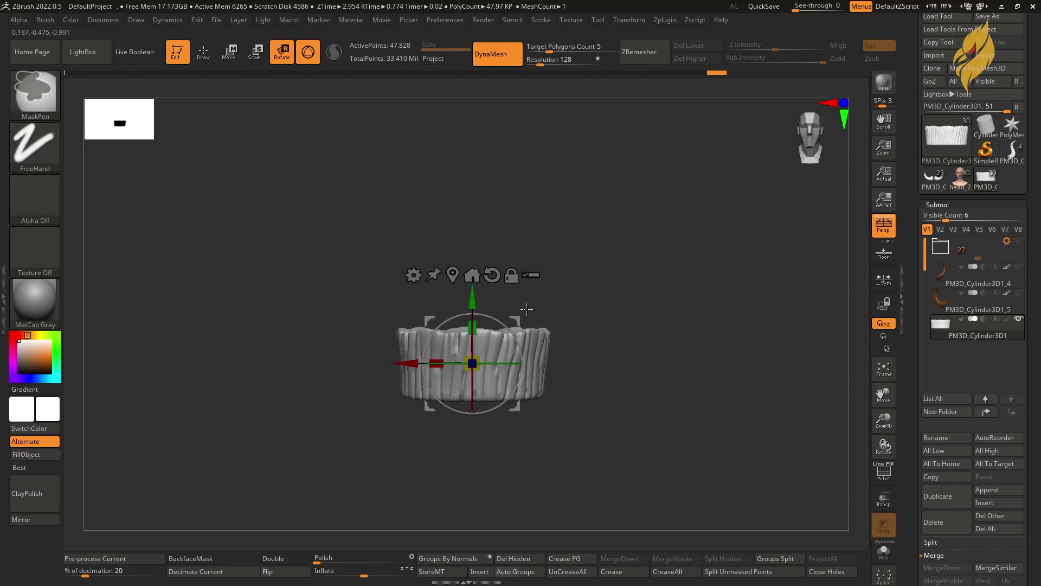
Duplicate the drum upward into a column of about eight stacked segments and clear the mask.
key("ctrl")
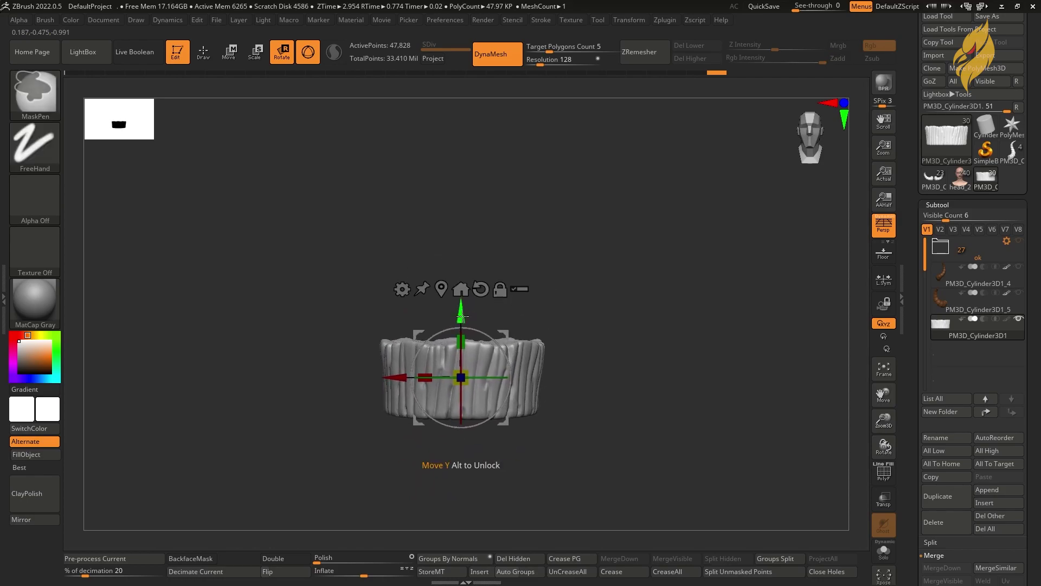
mouse_move(463, 315)
left_mouse_down("ctrl")
mouse_move(479, 245)
mouse_move(464, 296)
mouse_move(476, 122)
left_mouse_up("ctrl")
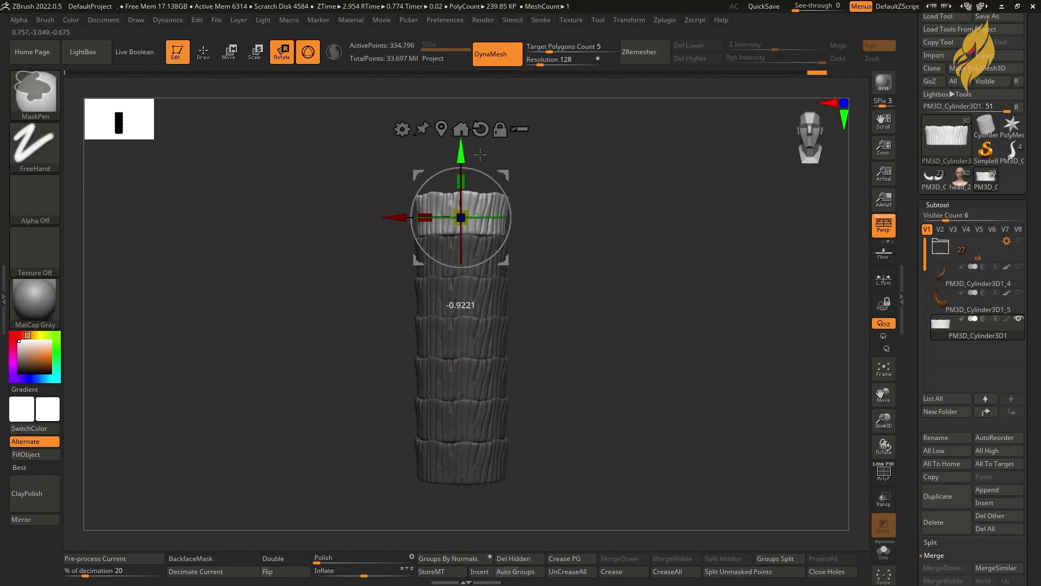
key("q")
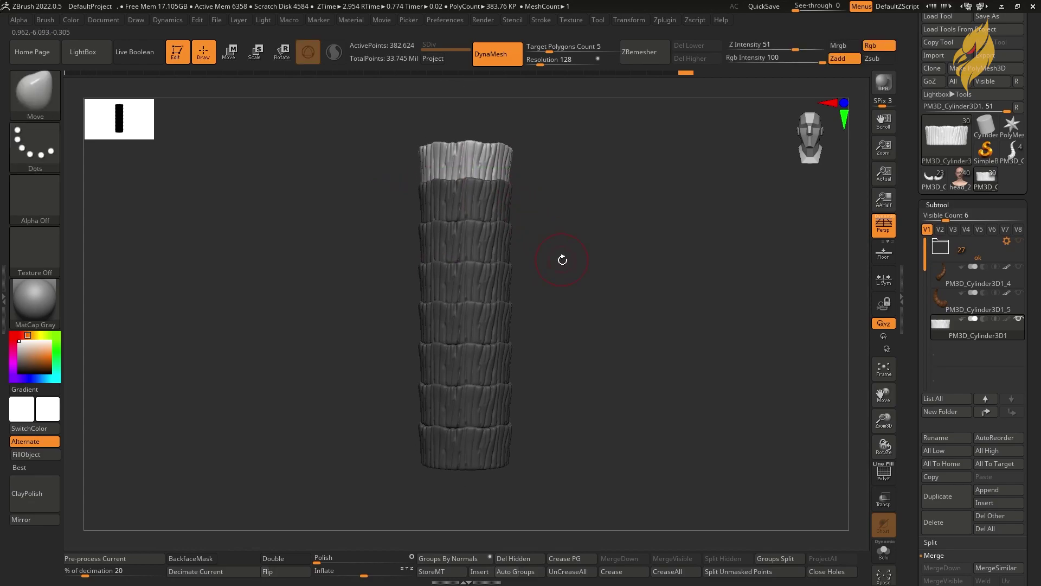
left_click_drag(562, 257, 592, 295, "ctrl")
key("r")
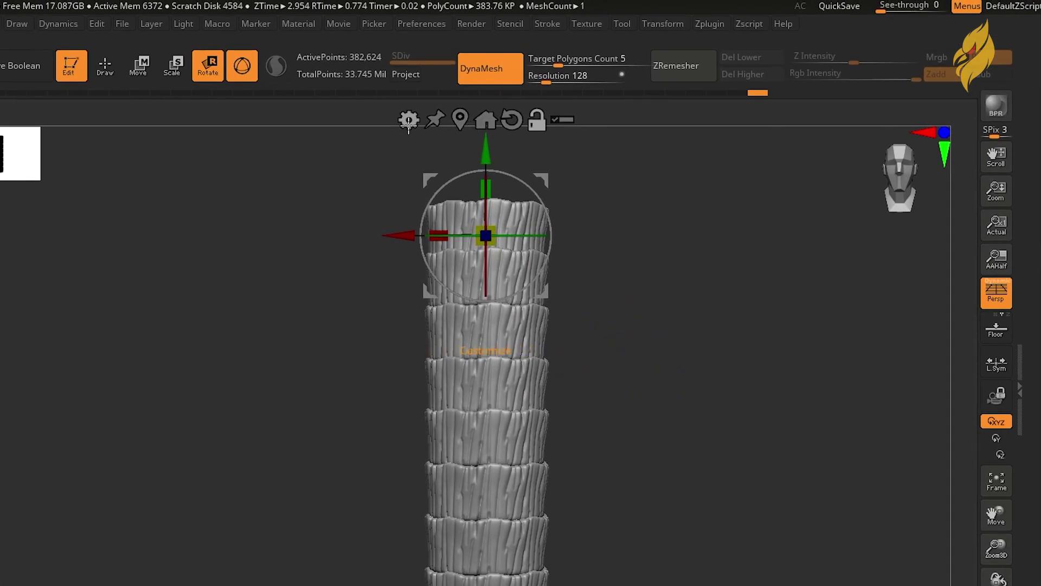
Apply the gizmo's Taper deformer and narrow the column's top into a pointed cone.
left_click(409, 120)
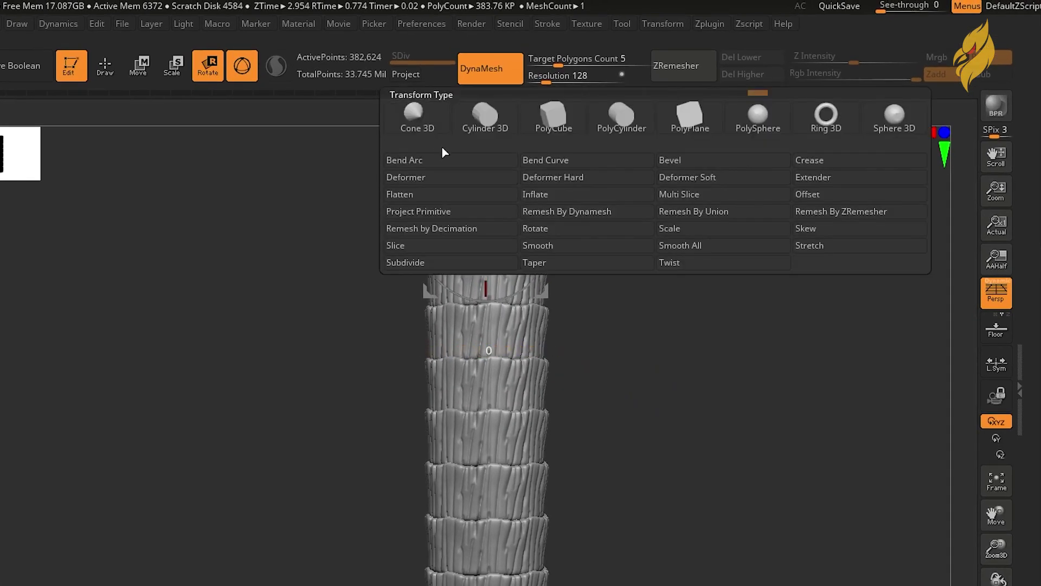
left_click(547, 264)
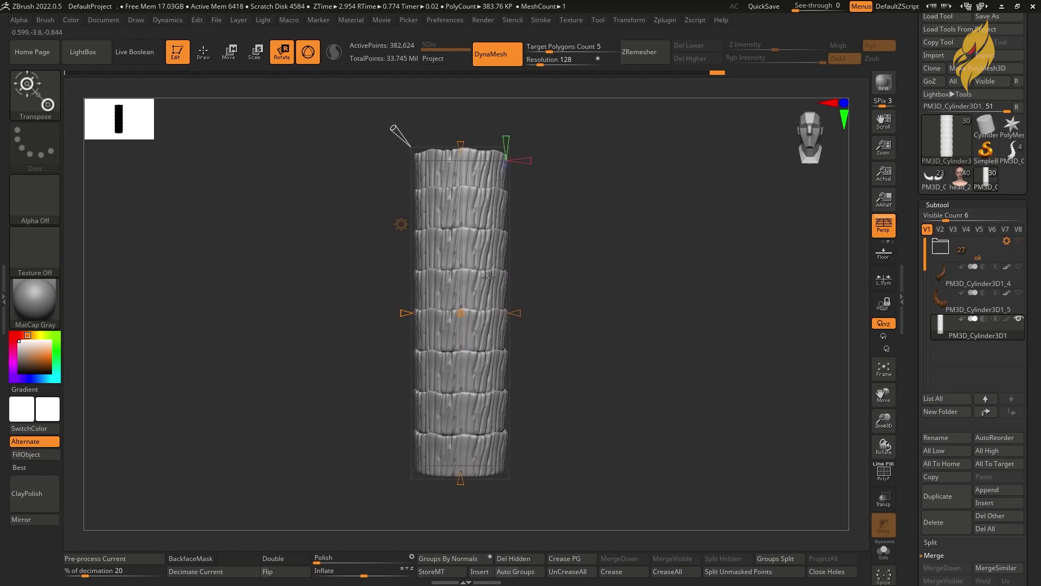
left_click_drag(459, 143, 452, 195)
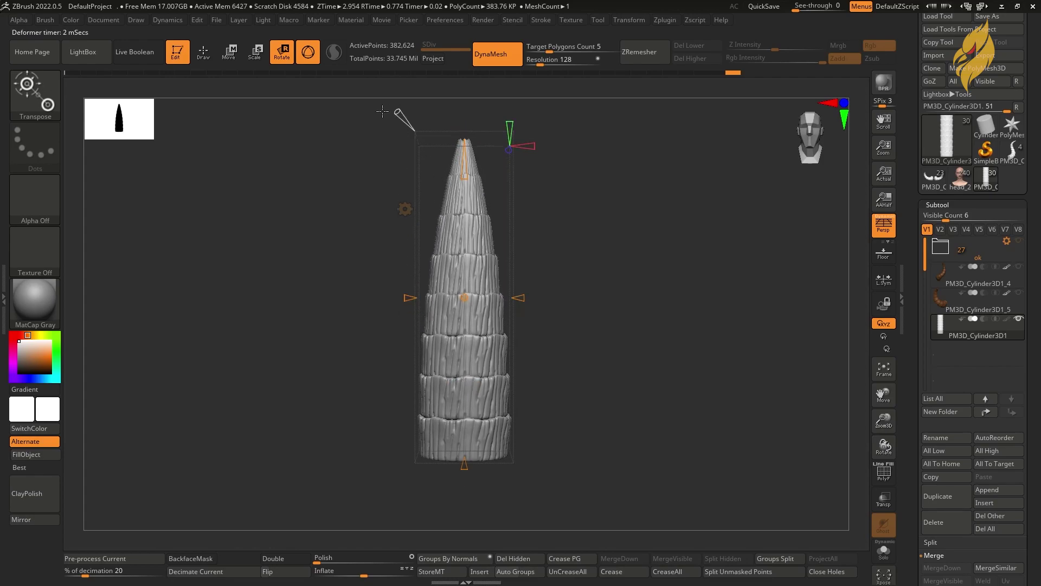
left_click_drag(398, 112, 396, 120)
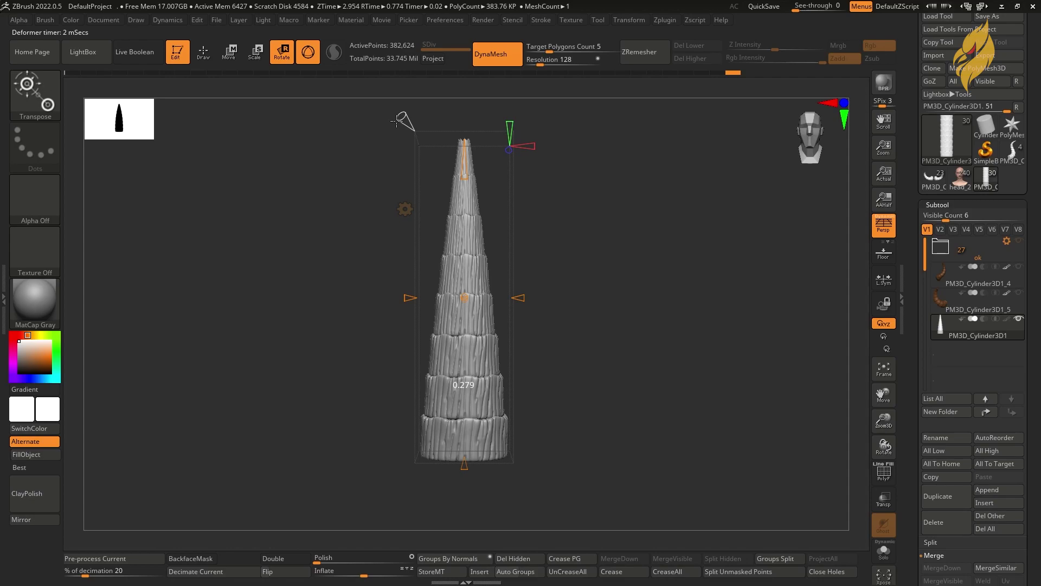
Bake the taper permanently into the cone's mesh and show the deformer list again.
key("q")
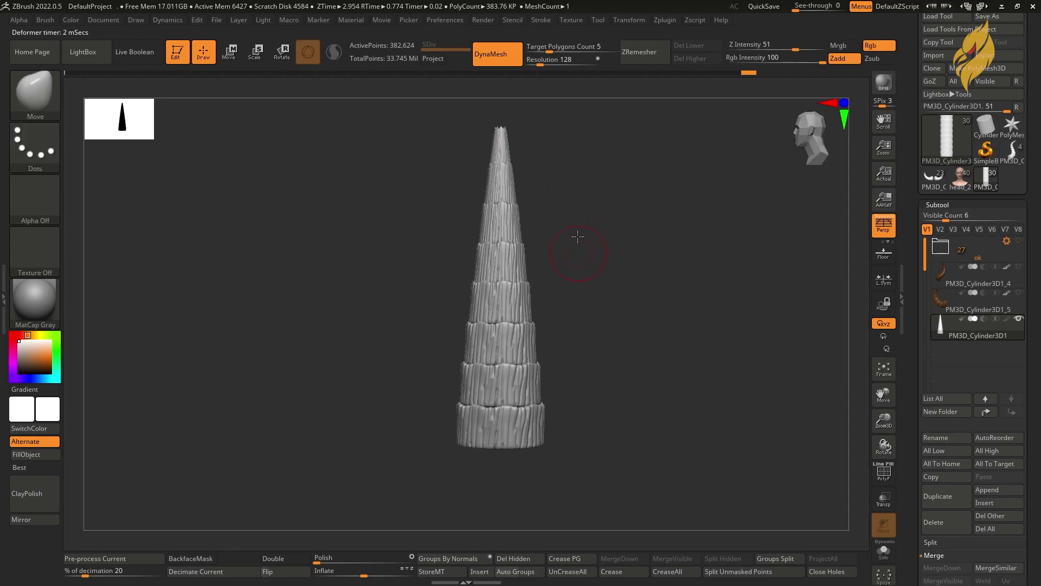
left_click_drag(553, 242, 576, 277)
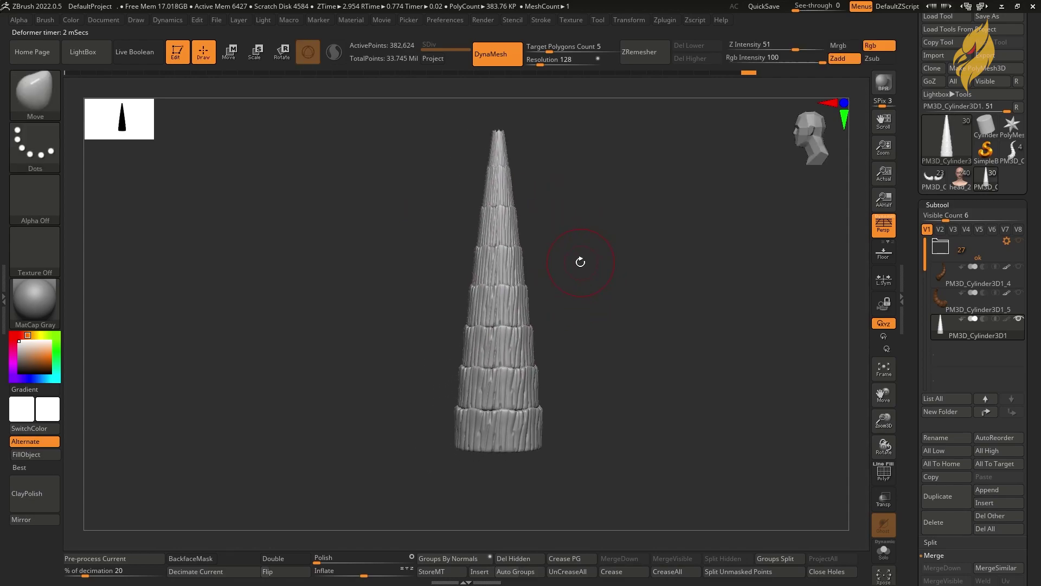
key("r")
left_click(566, 199)
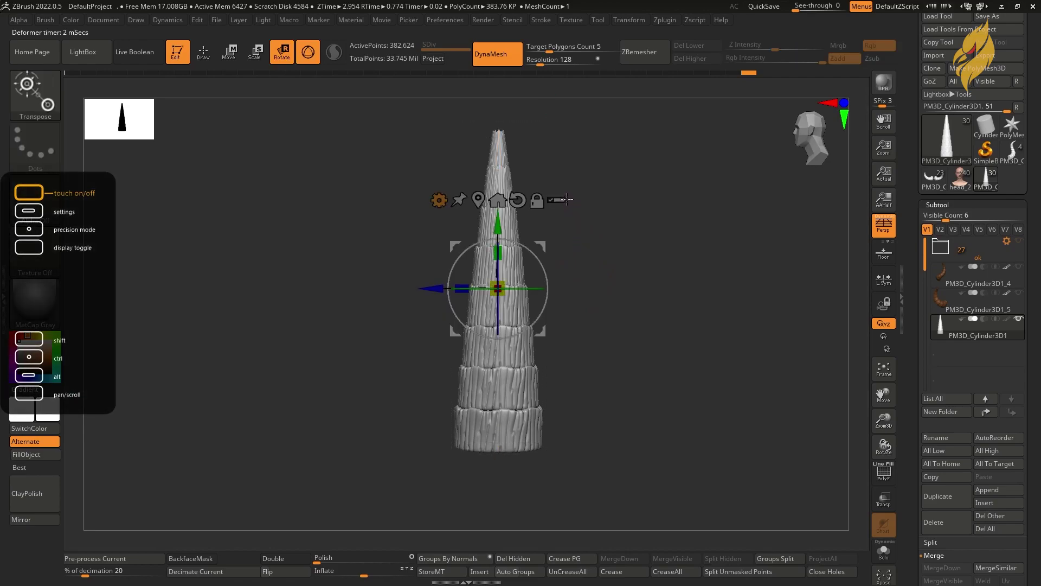
key("f")
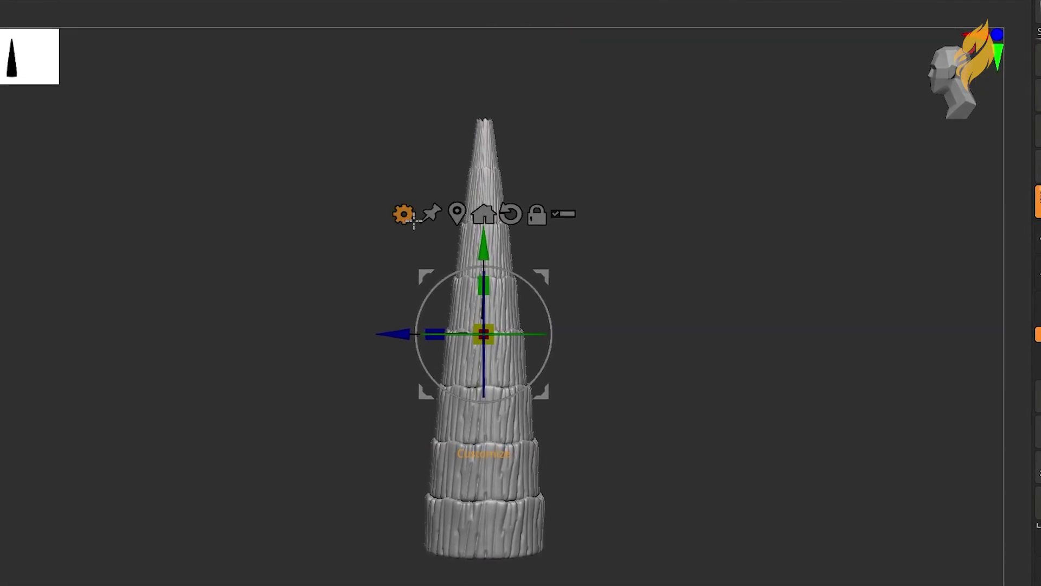
left_click(405, 214)
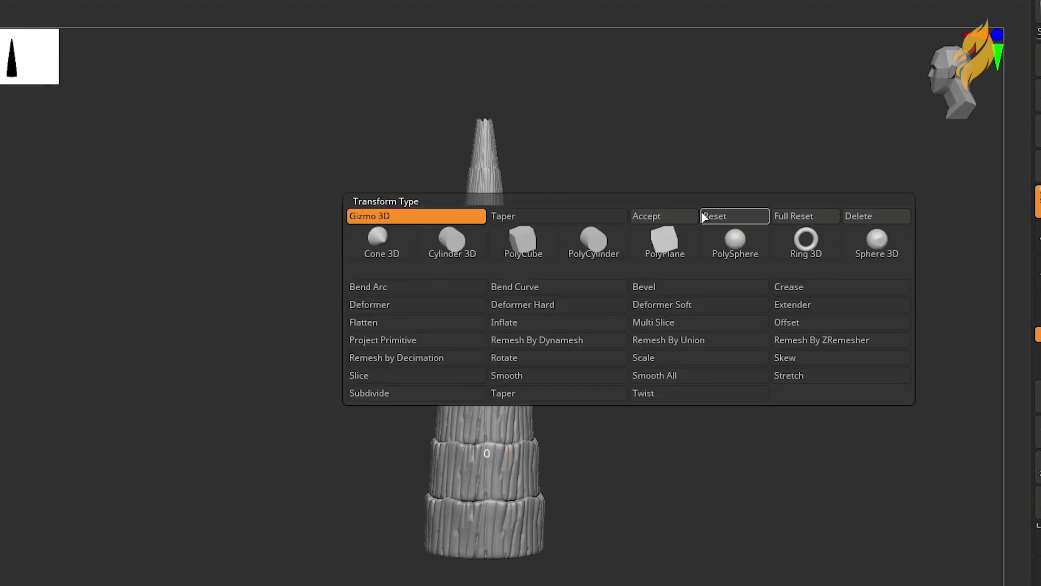
left_click(661, 219)
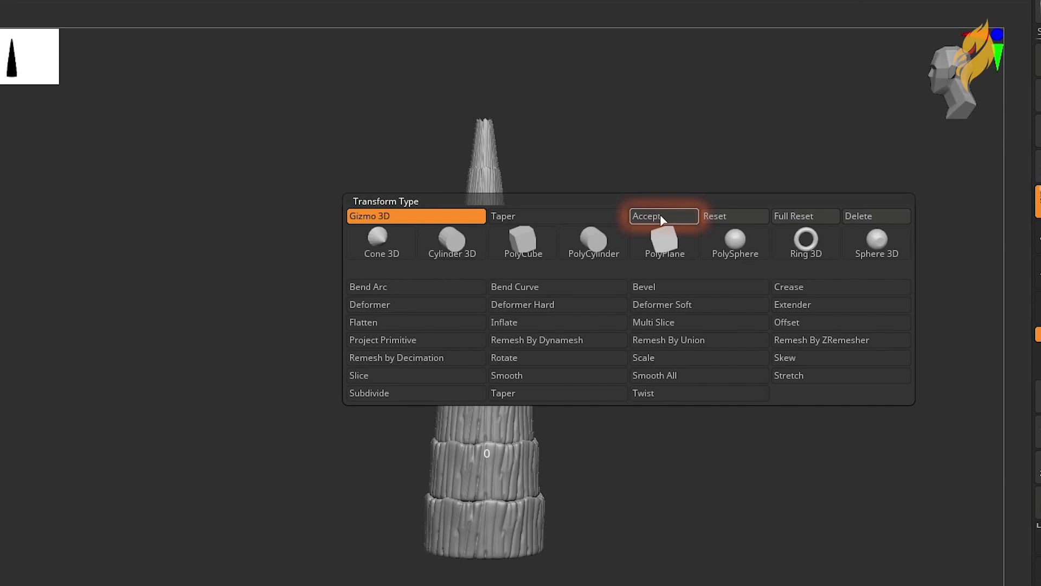
left_click(405, 215)
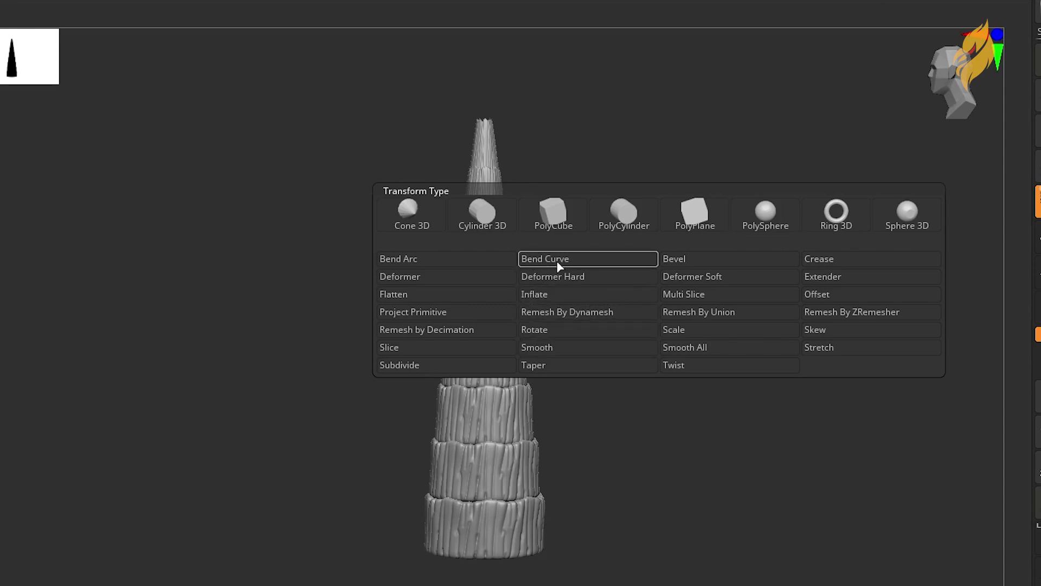
Apply Bend Arc and bend the segmented cone into a curved, crescent-shaped horn.
left_click(483, 259)
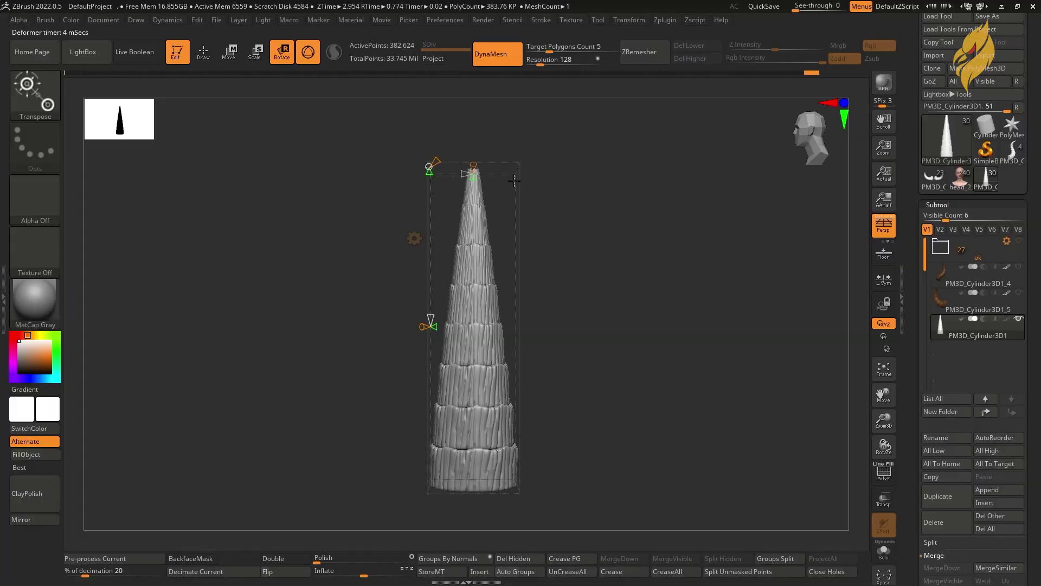
left_click_drag(529, 215, 499, 136, "alt")
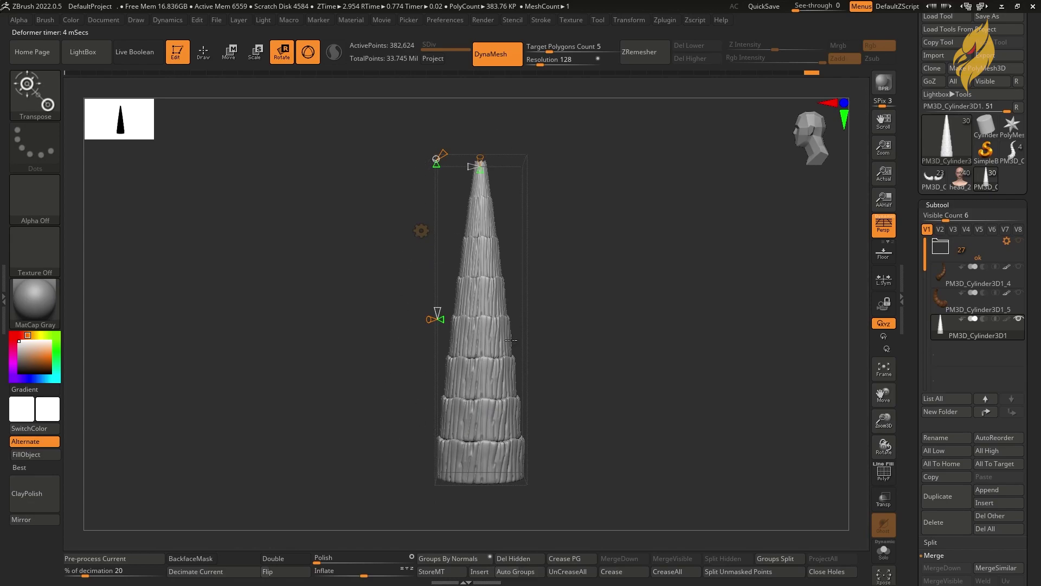
mouse_move(429, 321)
left_mouse_down()
mouse_move(455, 324)
mouse_move(442, 319)
left_mouse_up()
mouse_move(440, 319)
left_mouse_down()
mouse_move(490, 322)
mouse_move(462, 317)
left_mouse_up()
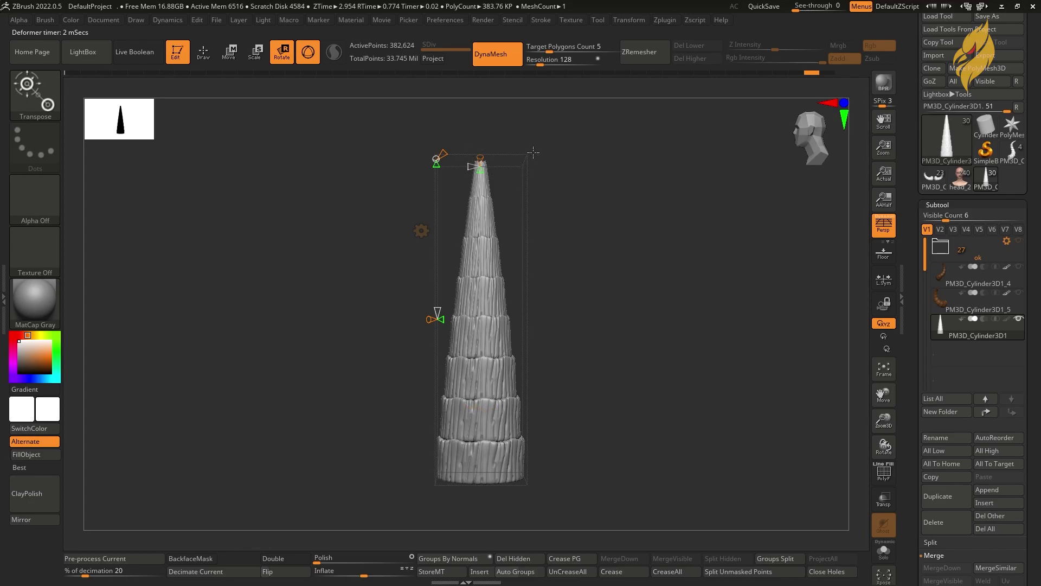
left_click_drag(480, 172, 484, 161)
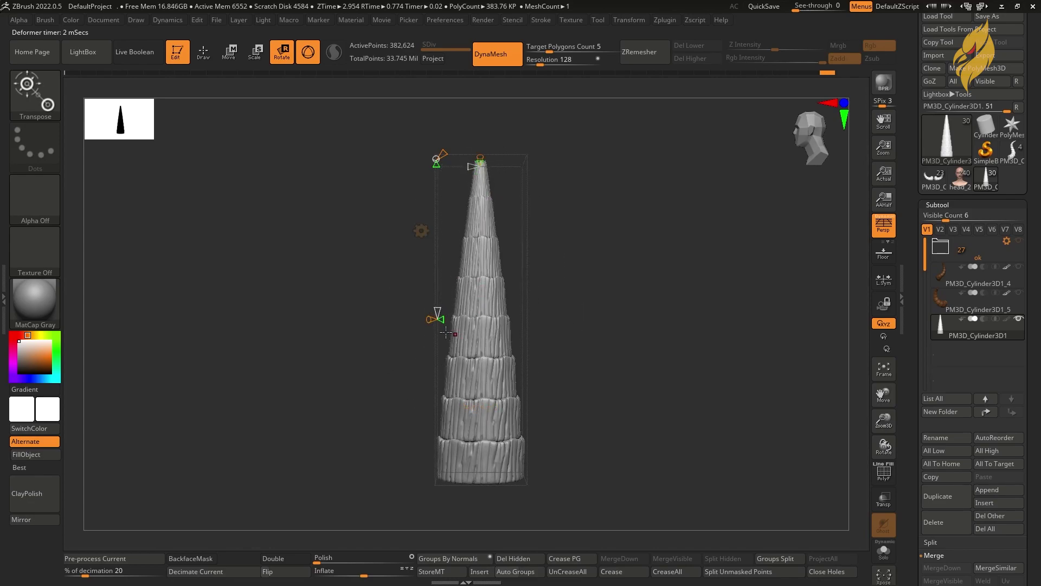
left_click_drag(451, 318, 494, 328)
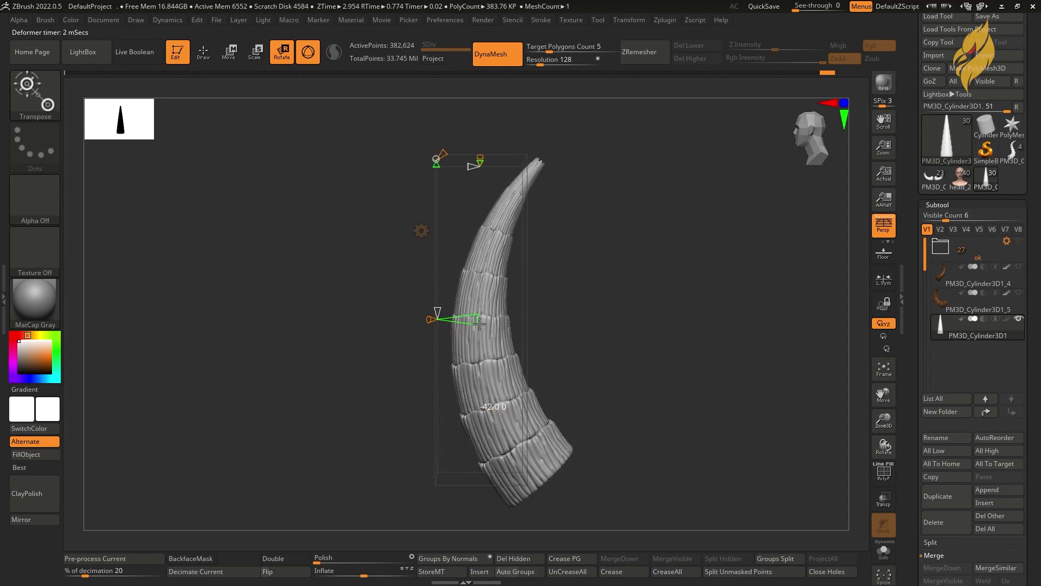
key("q")
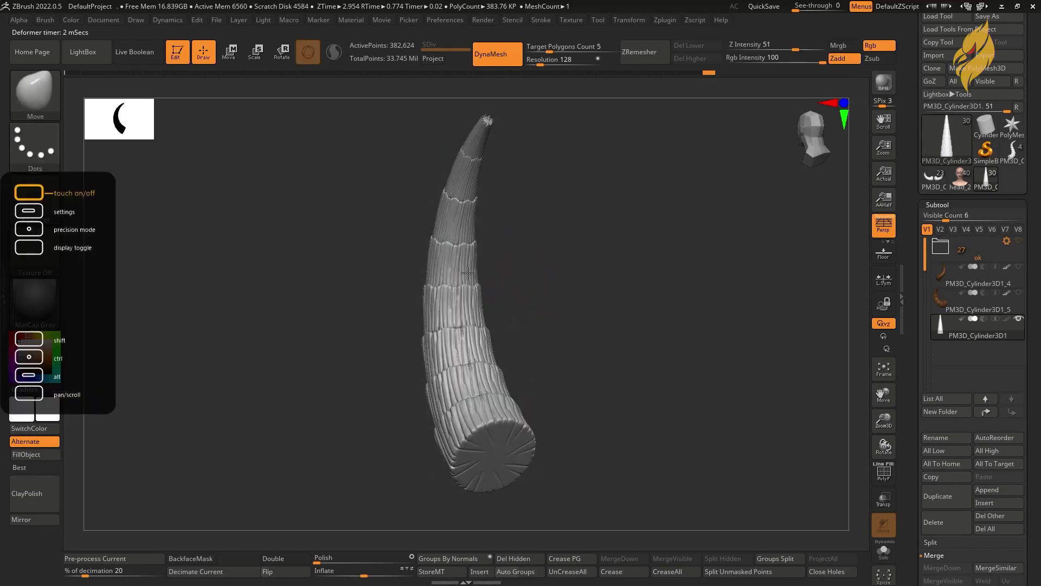
Inspect the horn from several angles, undoing and redoing the bend to compare.
left_click_drag(677, 326, 526, 249)
right_click_drag(527, 248, 491, 244)
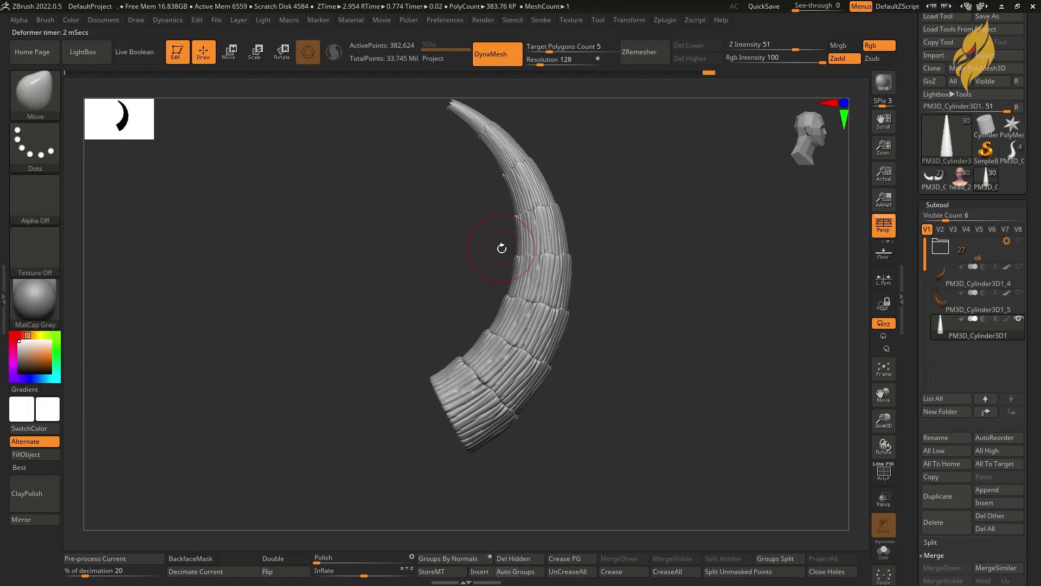
key("ctrl+z")
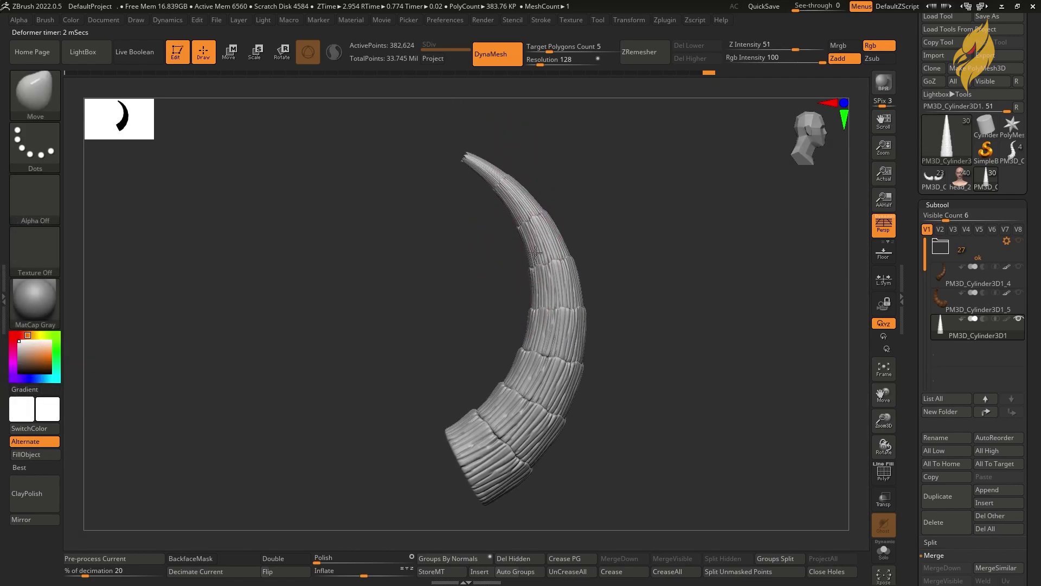
key("ctrl+z")
key("ctrl+z")
key("ctrl+shift+z")
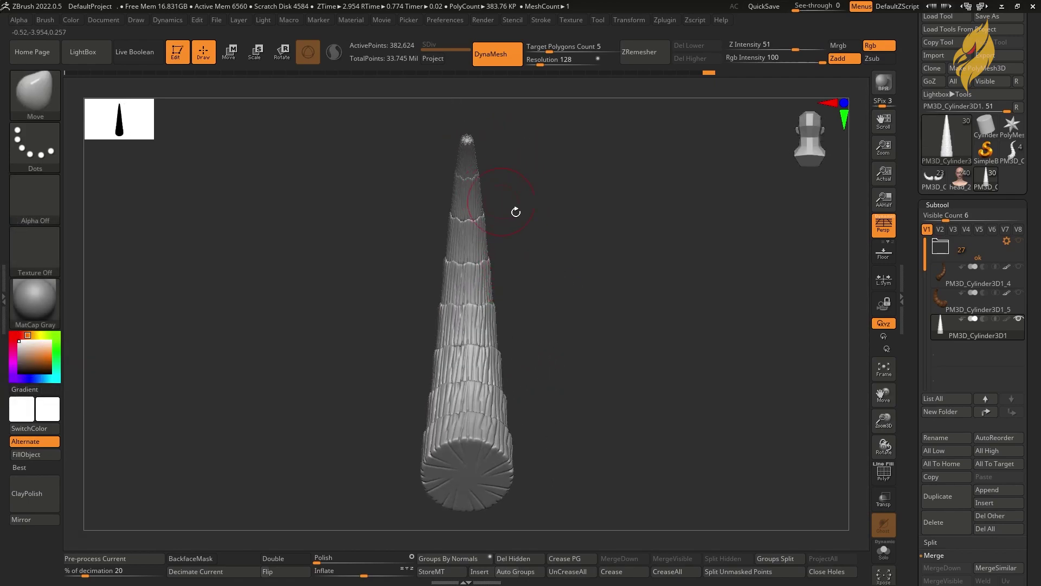
key("ctrl+shift+z")
key("ctrl+shift+z")
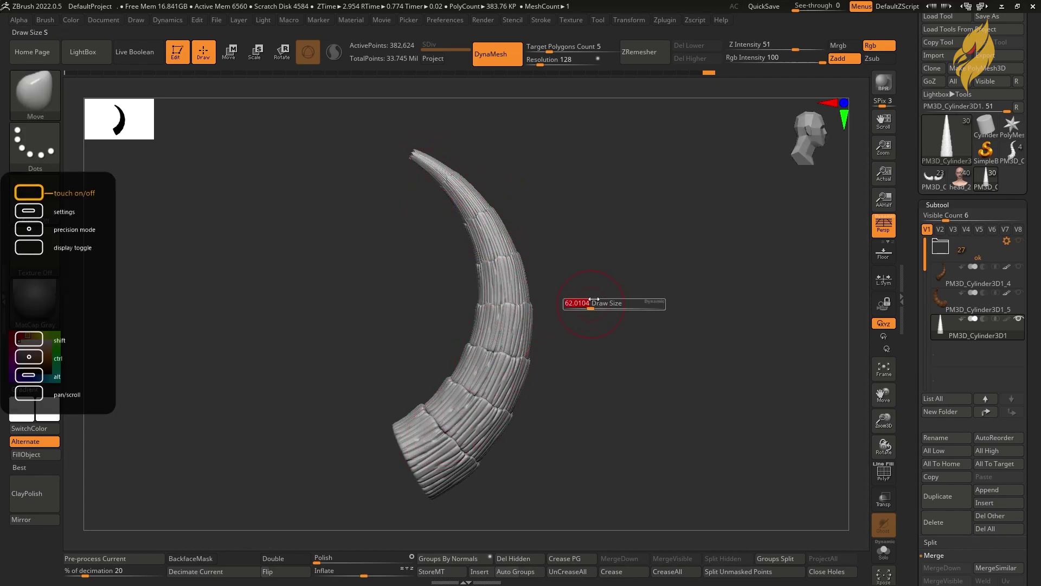
left_click_drag(550, 325, 593, 249)
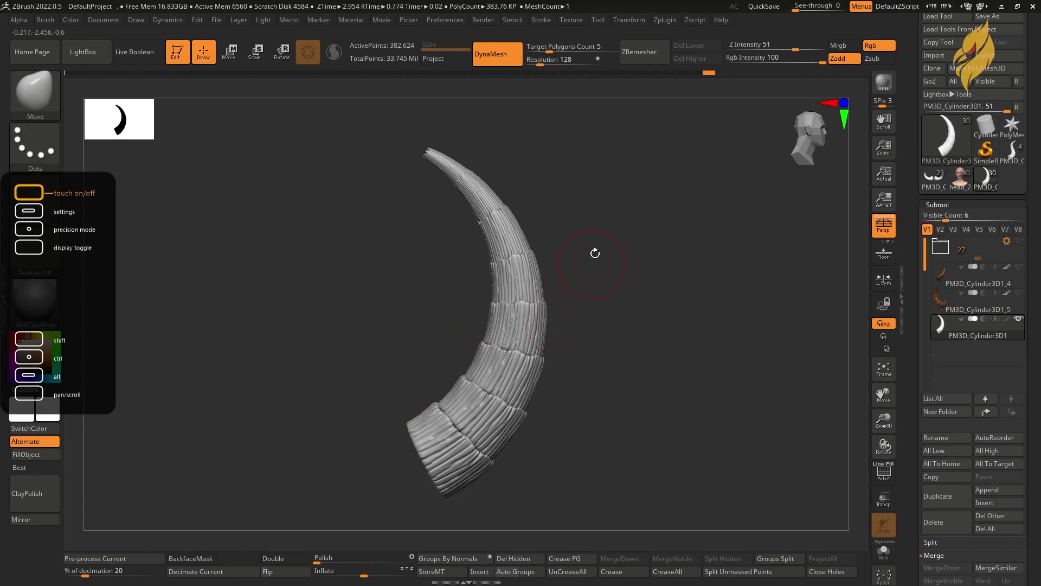
Accept the Bend Arc deformer to commit the crescent bend into the horn mesh.
key("w")
key("y")
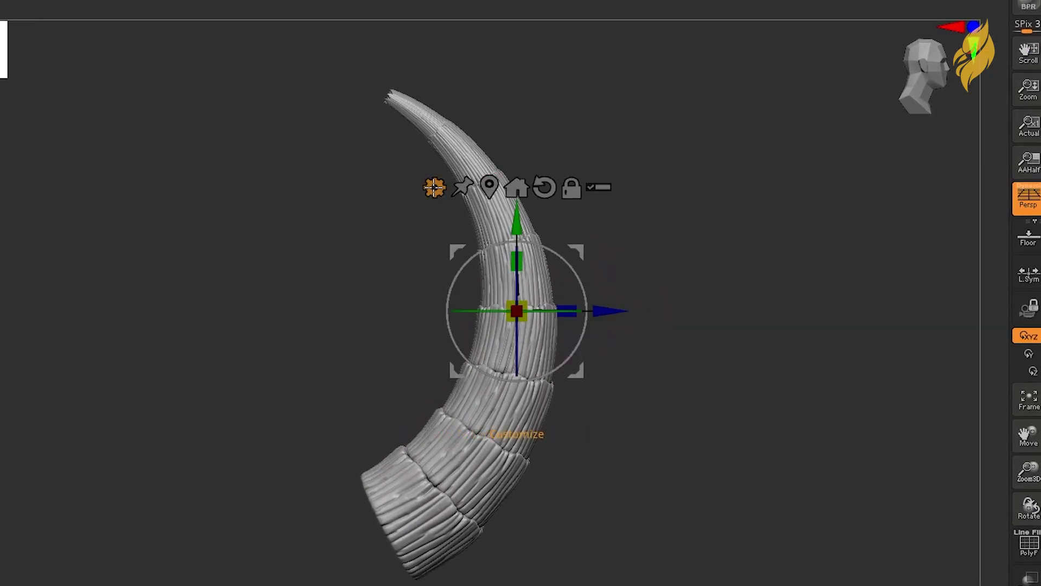
left_click(434, 188)
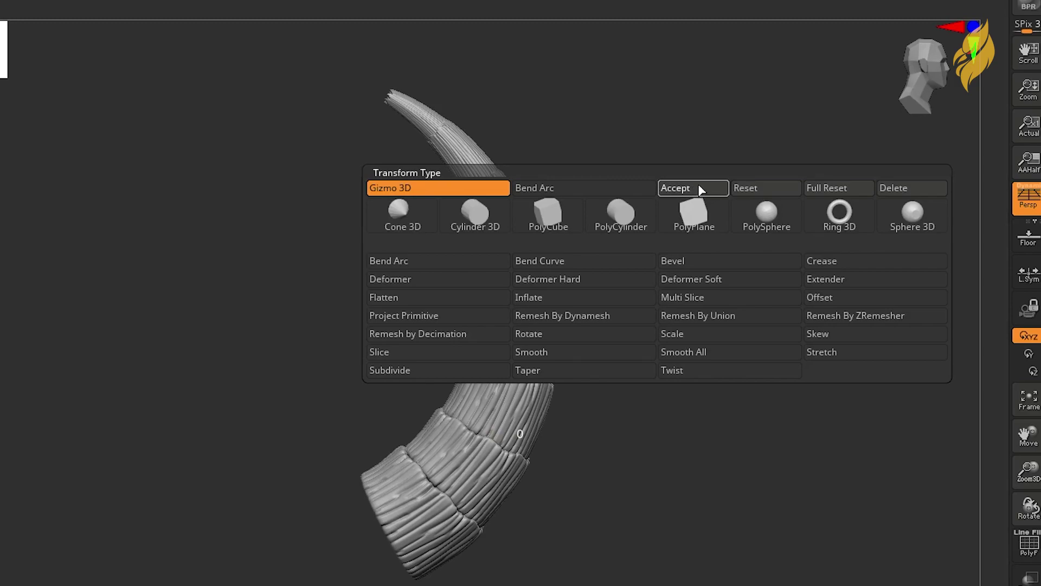
left_click(699, 188)
Add a Twist deformer, twisting the horn and bending it into a gentle upright S-curve.
left_click(434, 187)
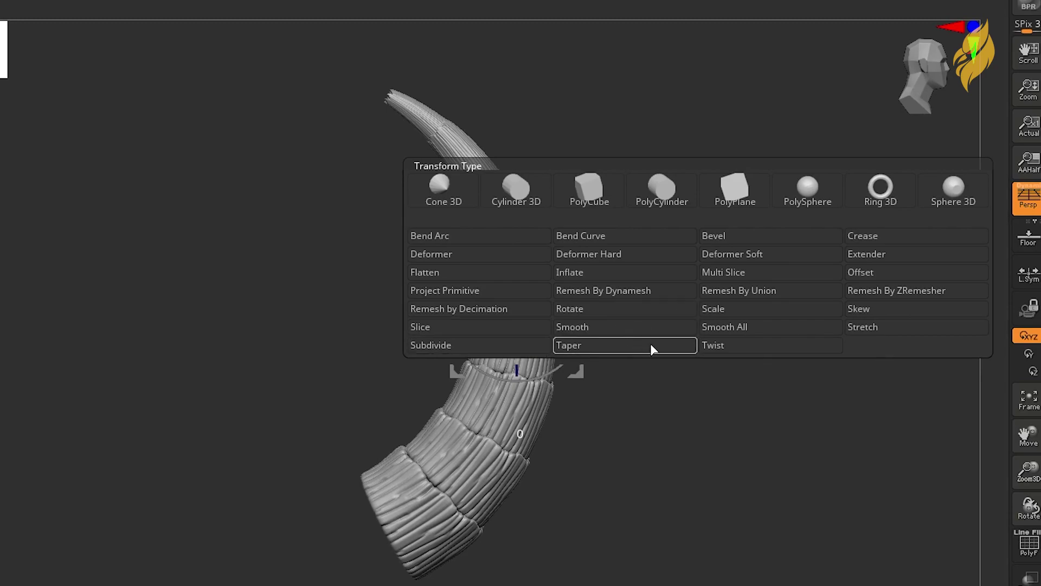
left_click(729, 346)
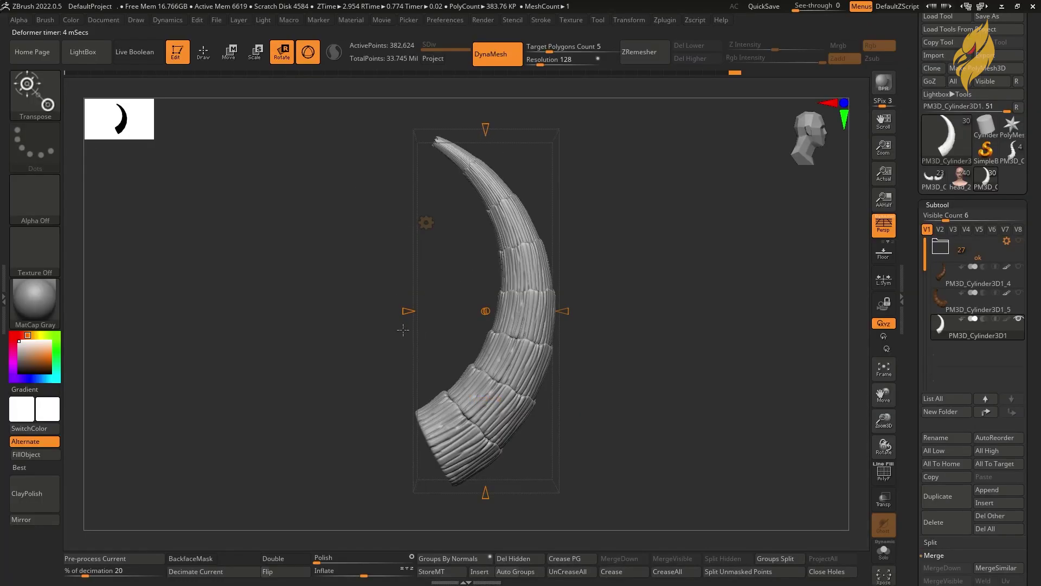
left_click_drag(401, 310, 402, 326)
mouse_move(403, 327)
left_mouse_down()
mouse_move(507, 213)
mouse_move(467, 121)
left_mouse_up()
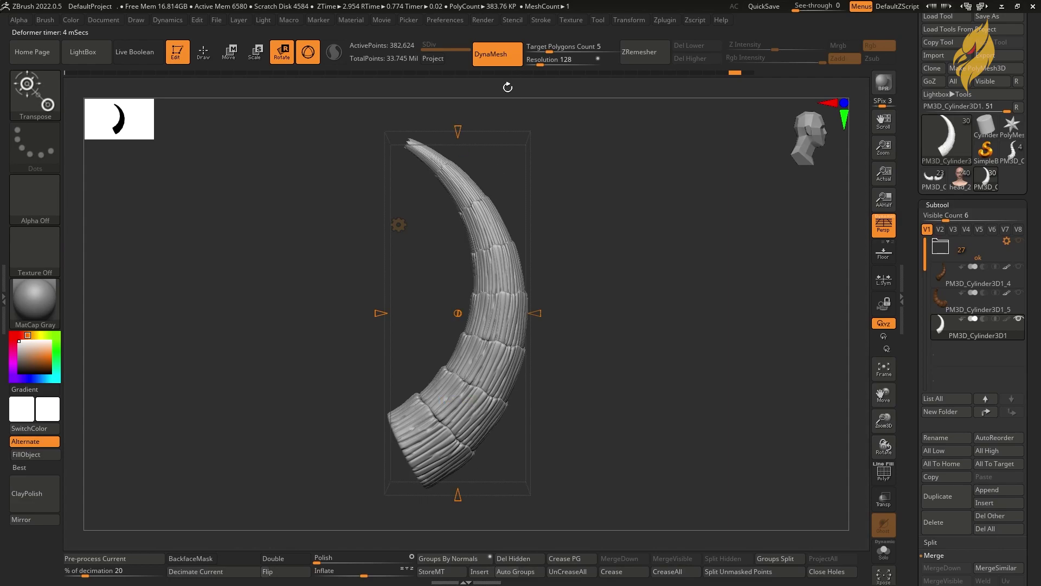
left_click_drag(460, 128, 484, 75)
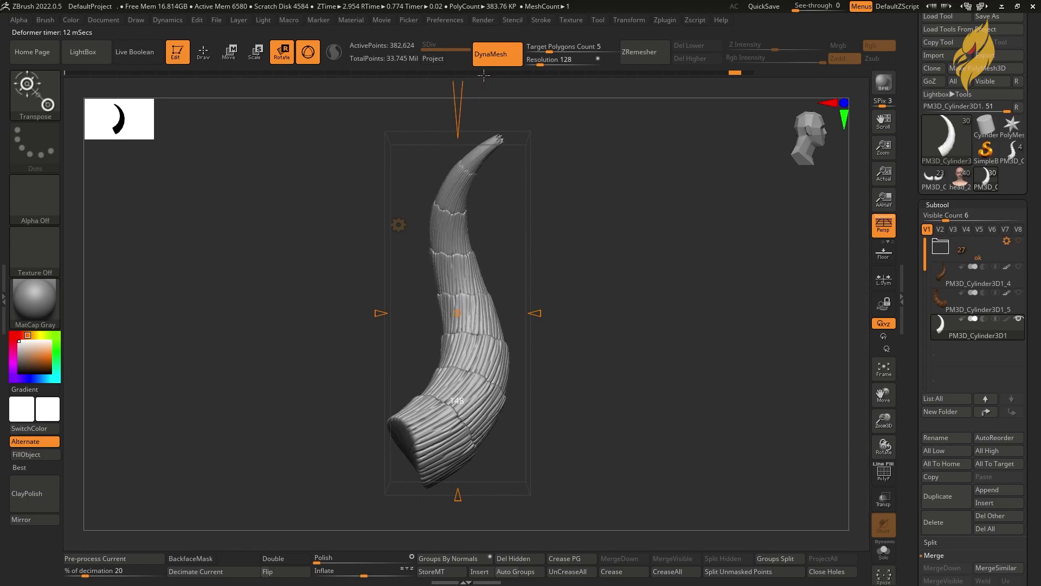
key("ctrl+z")
key("ctrl+z")
key("ctrl+z")
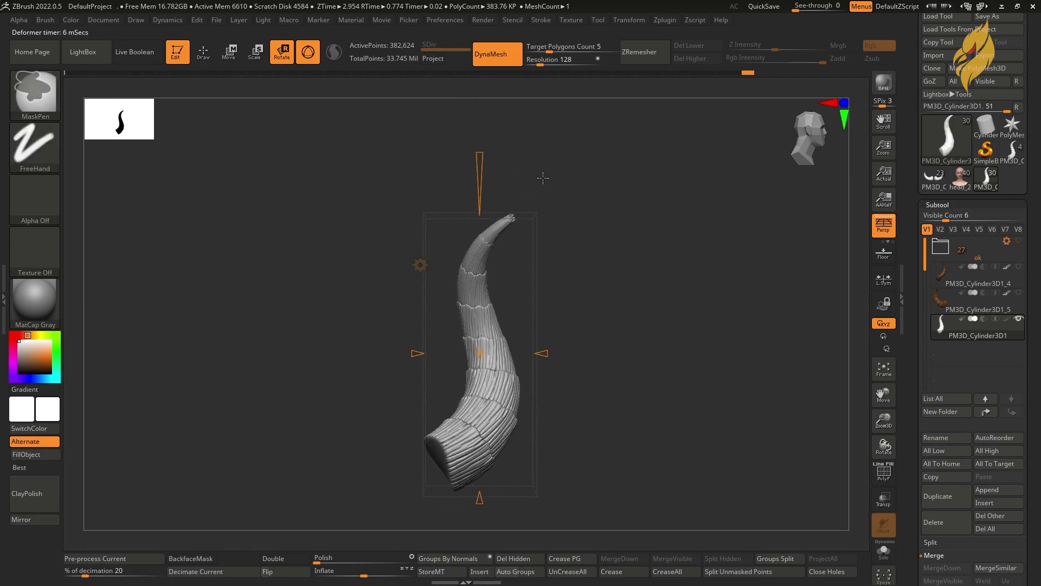
key("ctrl+z")
key("ctrl+z")
key("ctrl+z")
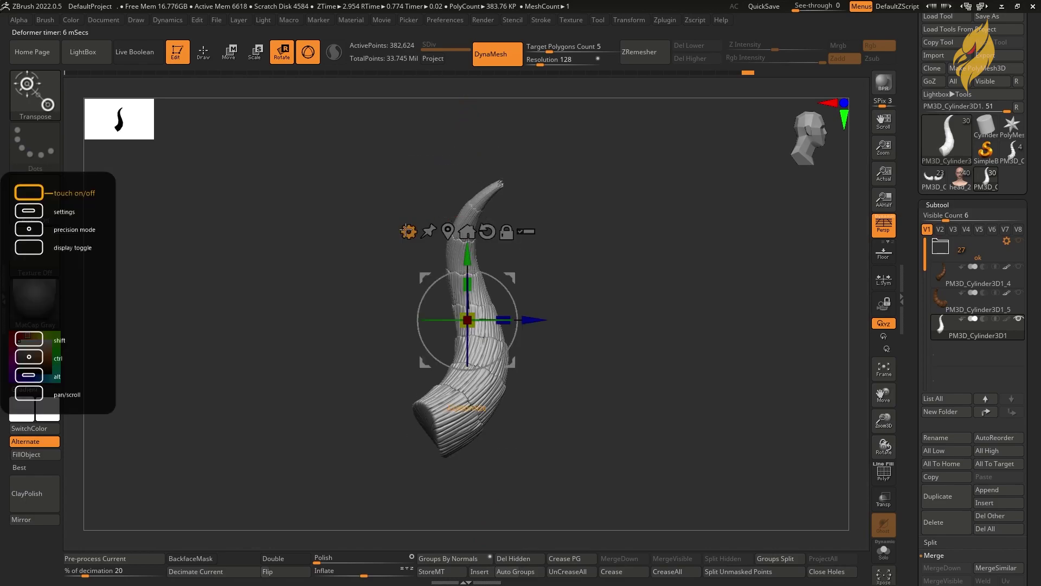
Accept the Twist deformer to bake the twist and S-bend, then return to Draw mode.
left_click(412, 233)
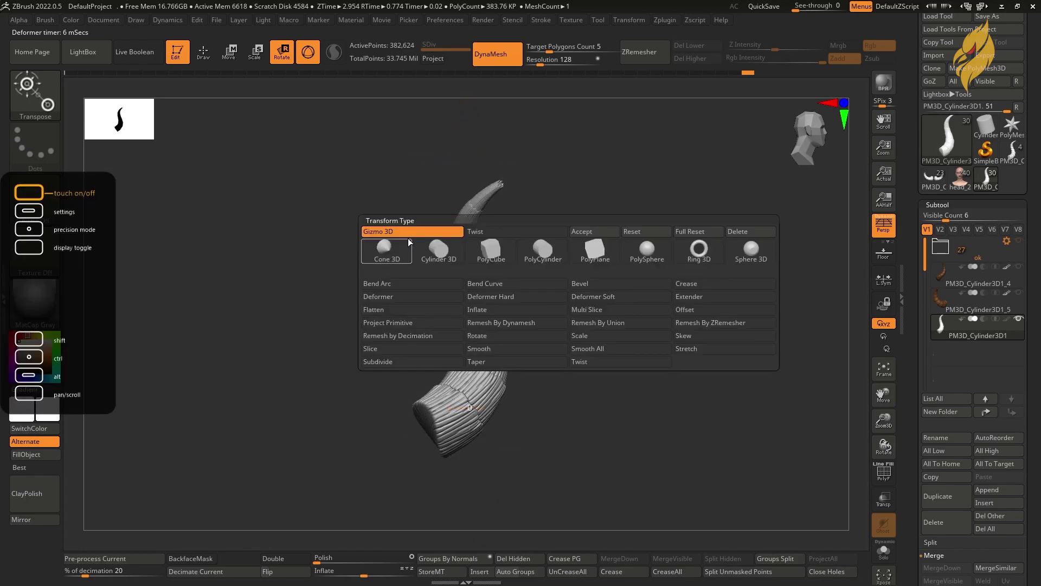
left_click(594, 233)
key("q")
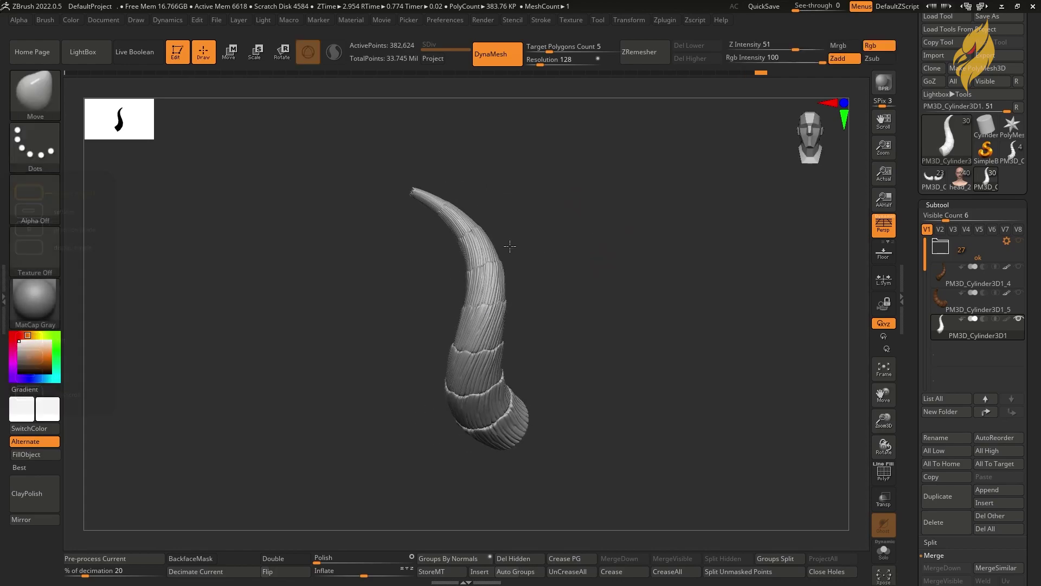